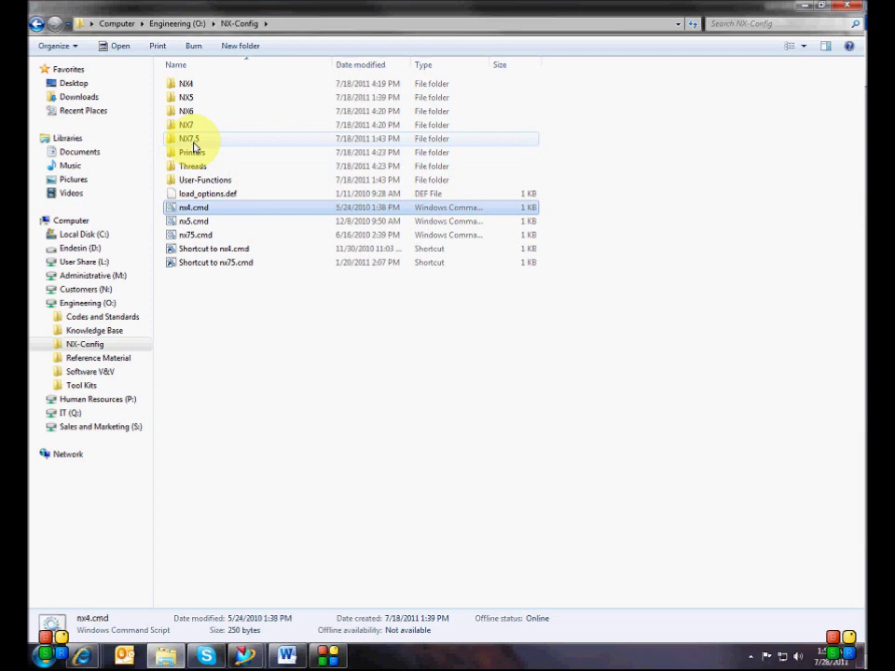
# Step: Open the NX7.5 configuration folder and view its environment file ugii_env7.5.dat
pyautogui.moveTo(195, 146)
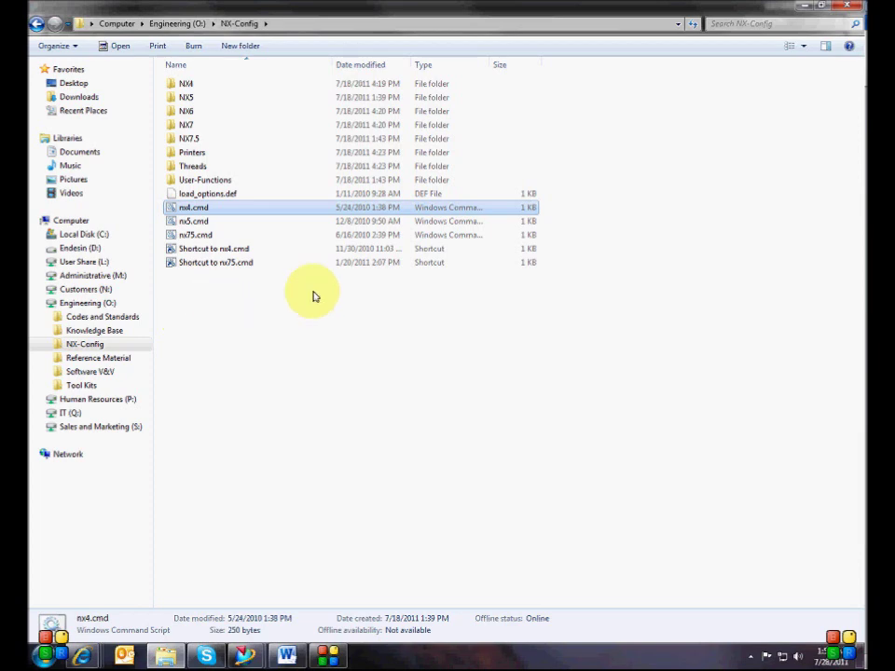
pyautogui.click(190, 139)
pyautogui.doubleClick(189, 141)
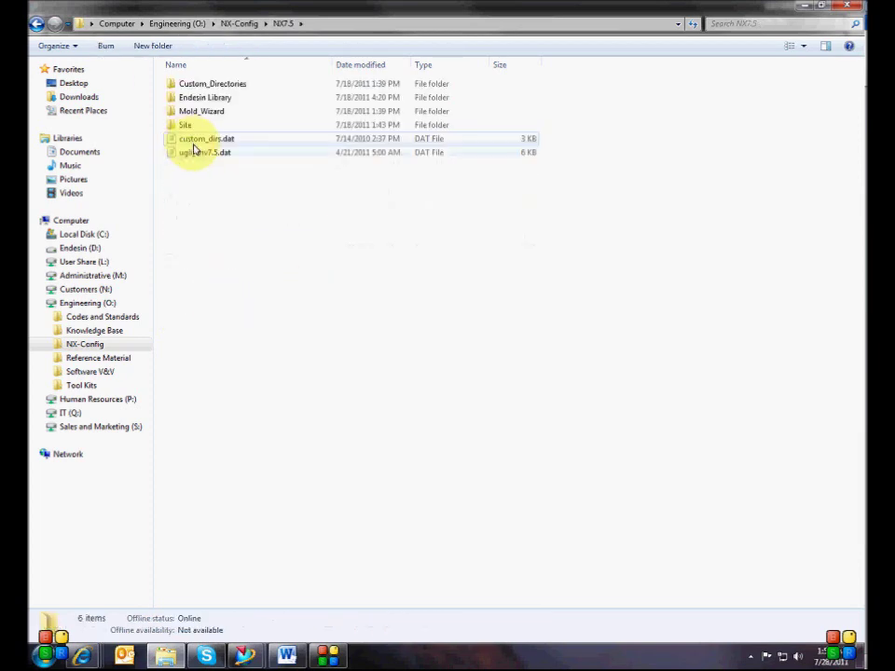
pyautogui.doubleClick(203, 153)
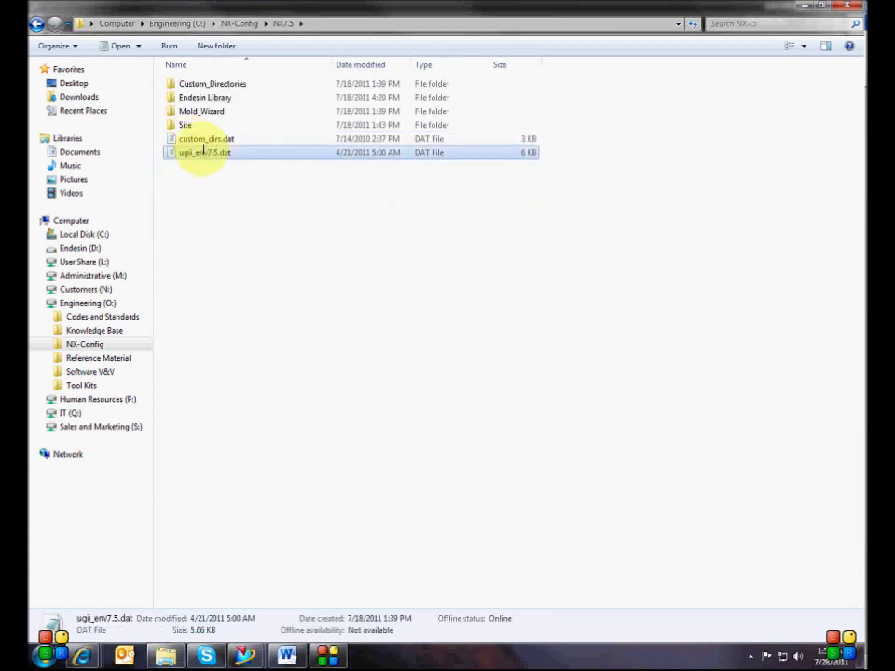
# Step: Find the UGII_CAM_CUSTOM_DIR line in the environment file and highlight the custom CAM directory path it points to
pyautogui.scroll(-5, 359, 214)
pyautogui.scroll(-14, 361, 226)
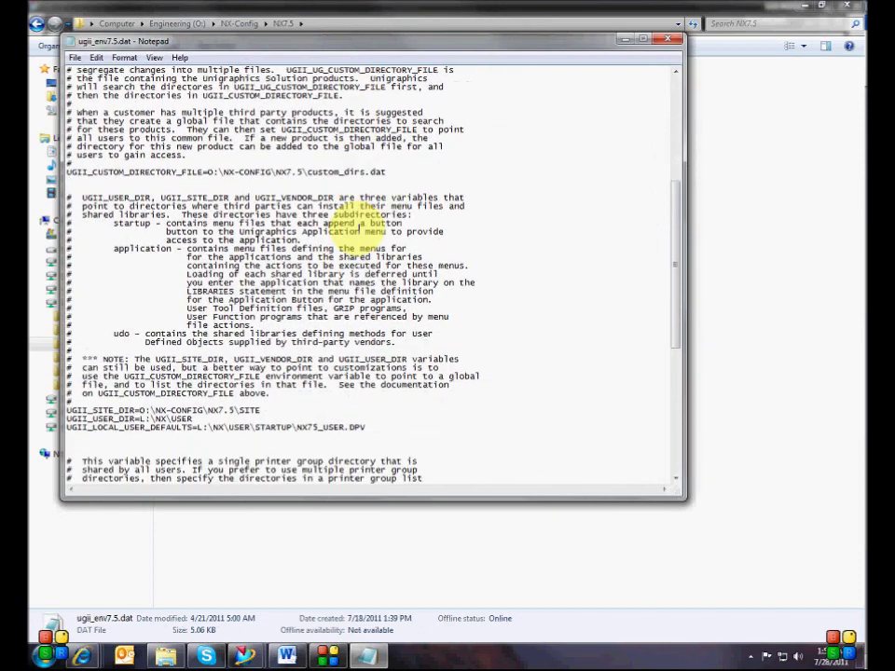
pyautogui.scroll(-3, 359, 244)
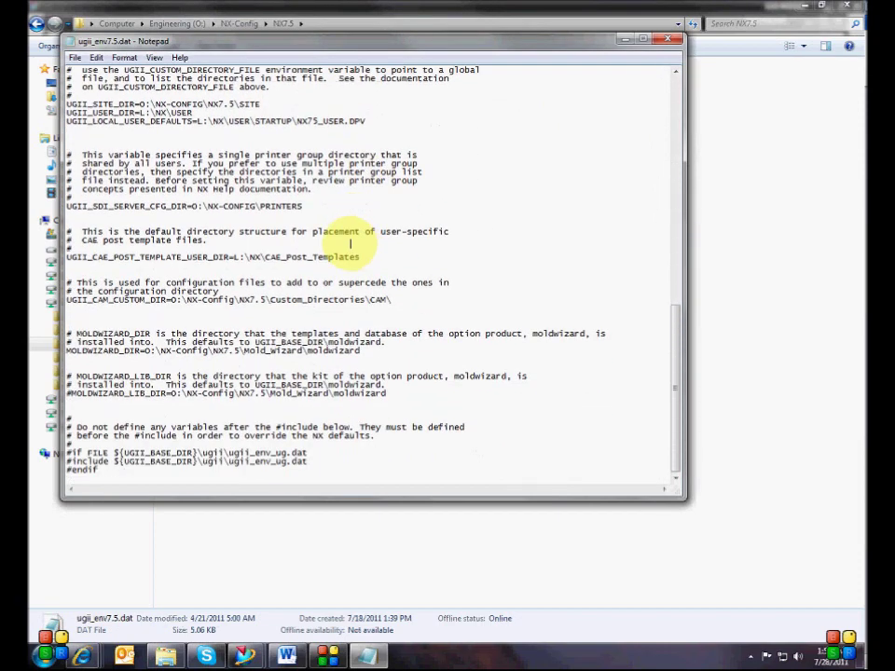
pyautogui.moveTo(68, 302); pyautogui.dragTo(391, 305)
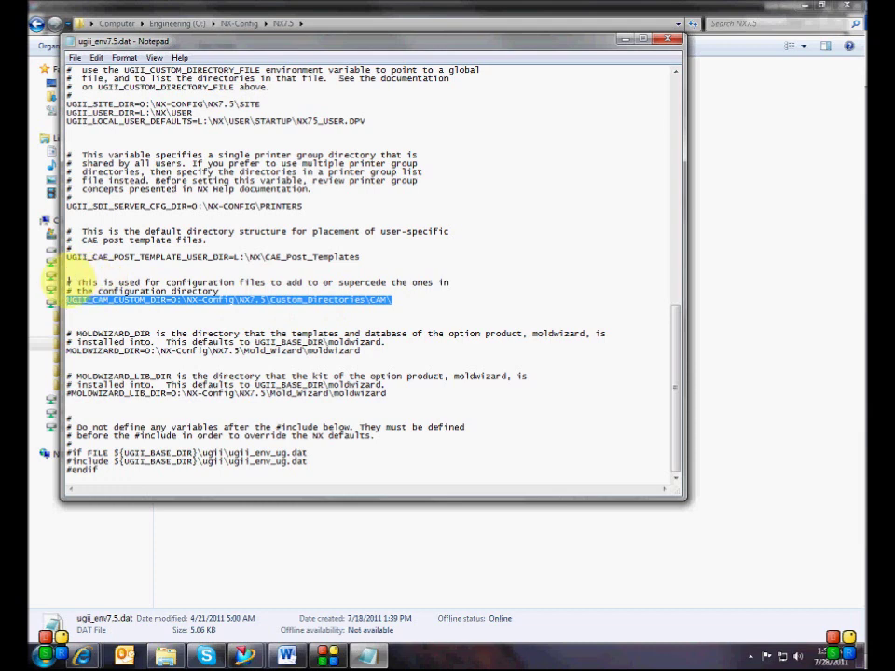
pyautogui.moveTo(68, 281); pyautogui.dragTo(187, 300)
pyautogui.click(187, 301)
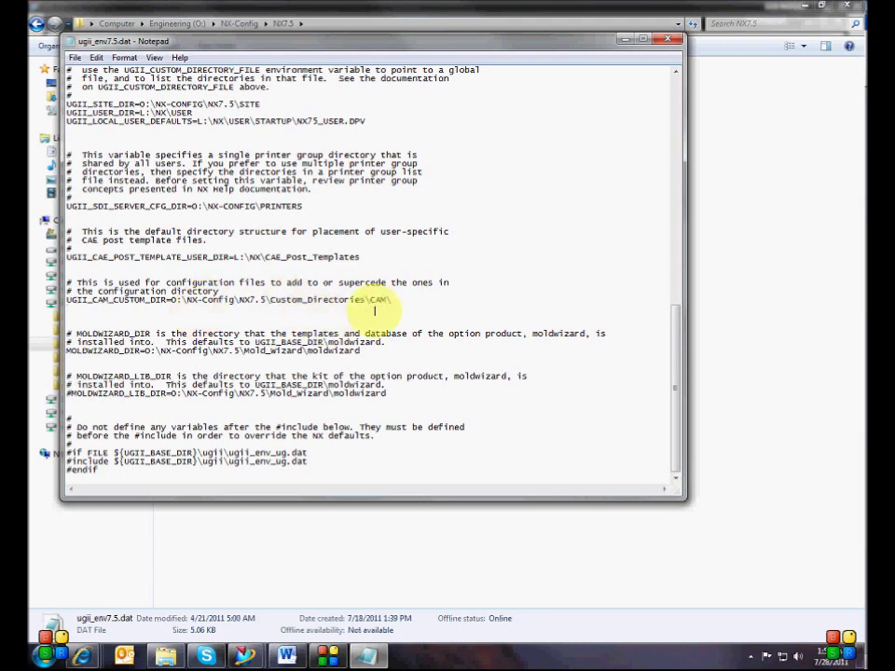
pyautogui.moveTo(390, 300); pyautogui.dragTo(175, 300)
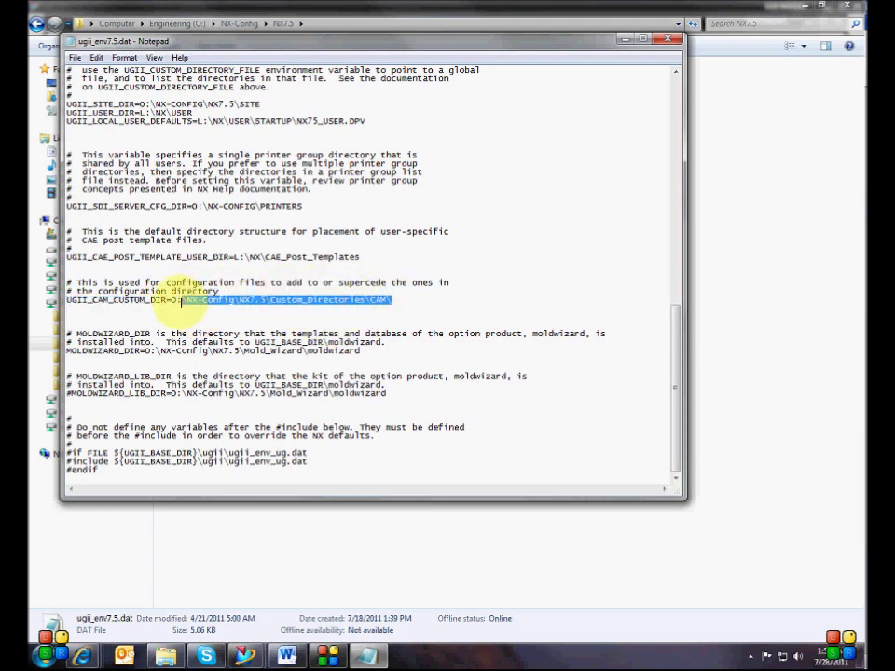
pyautogui.click(186, 300)
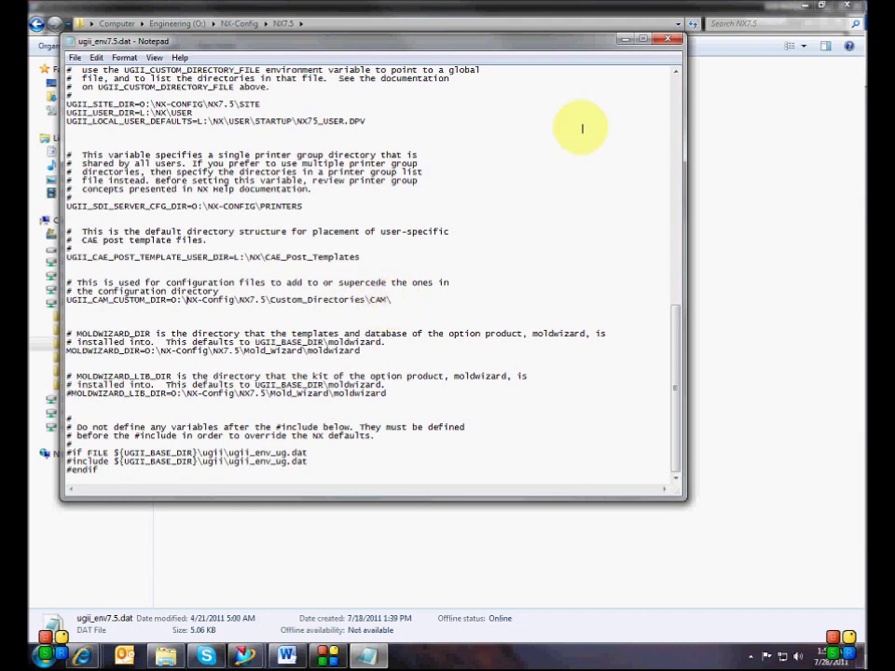
# Step: Return to the file explorer and open the CAM folder inside Custom_Directories
pyautogui.click(465, 14)
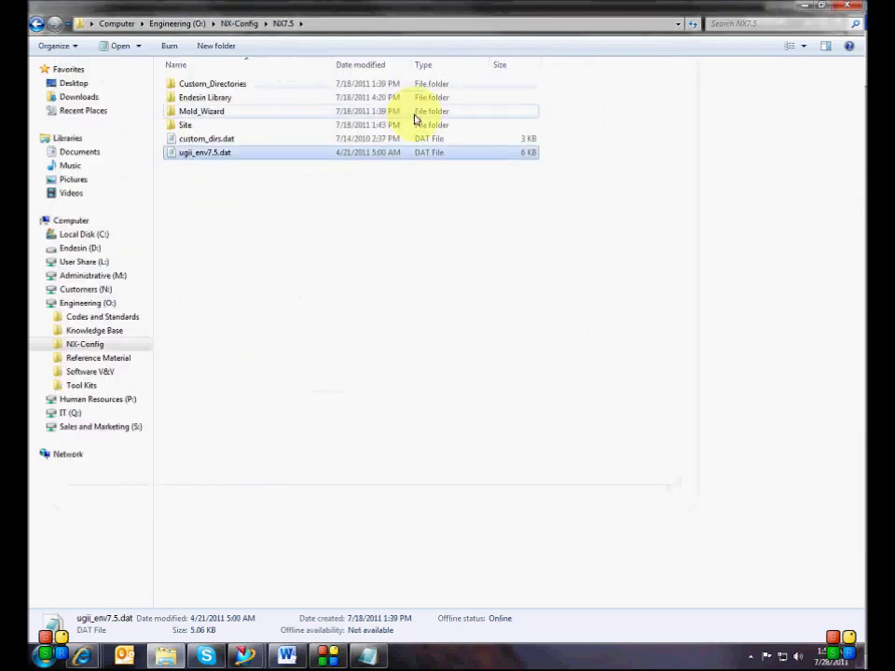
pyautogui.click(200, 95)
pyautogui.doubleClick(200, 84)
pyautogui.doubleClick(193, 84)
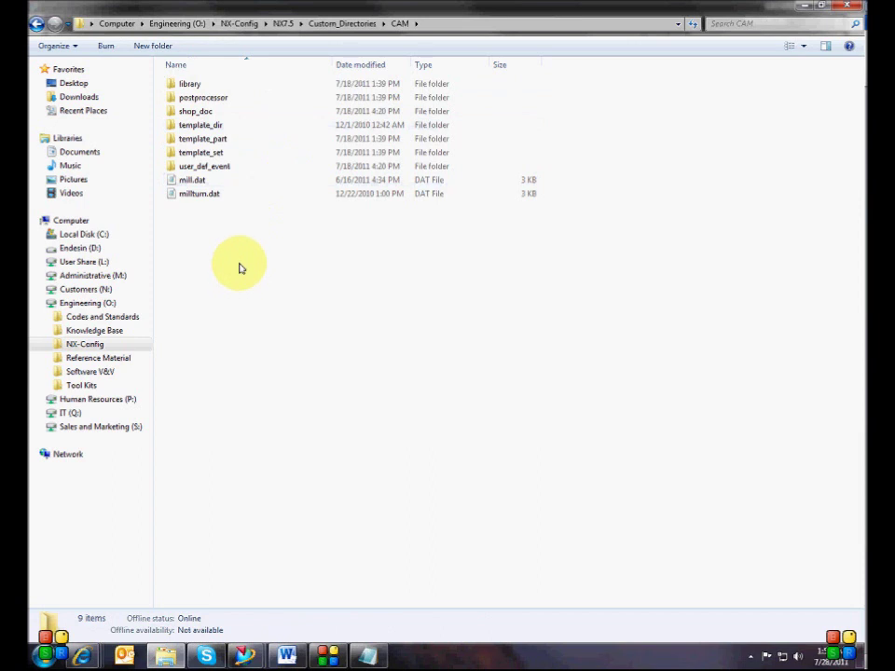
# Step: Select millturn.dat and mill.dat together to point them out, then clear the selection
pyautogui.click(203, 194)
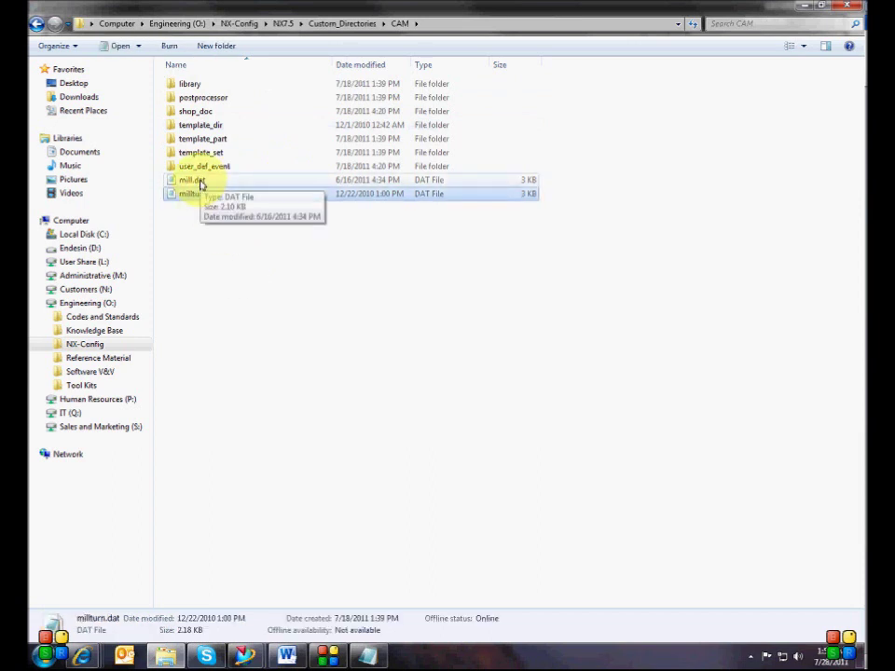
pyautogui.keyDown('shift'); pyautogui.click(200, 181); pyautogui.keyUp('shift')
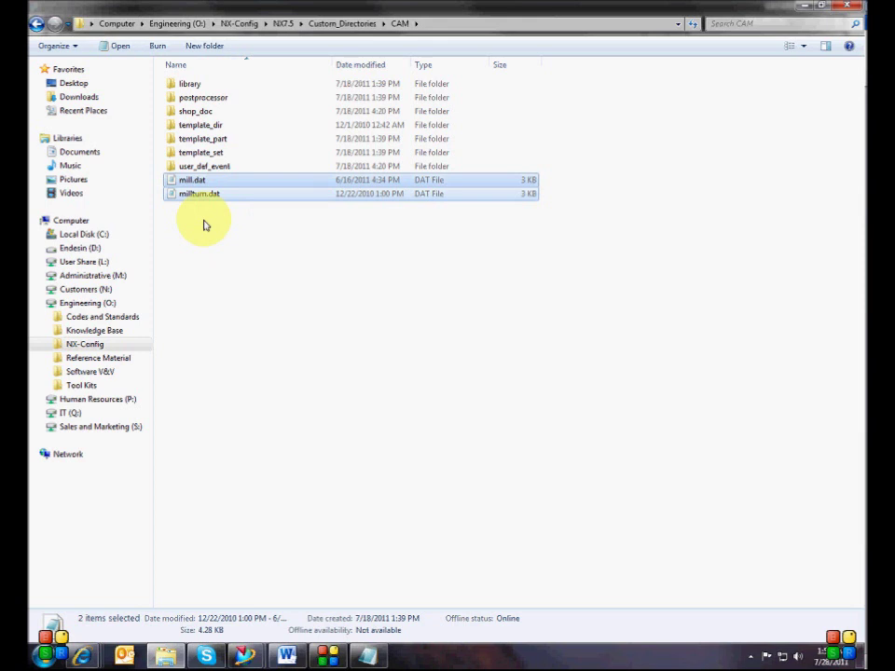
pyautogui.click(204, 223)
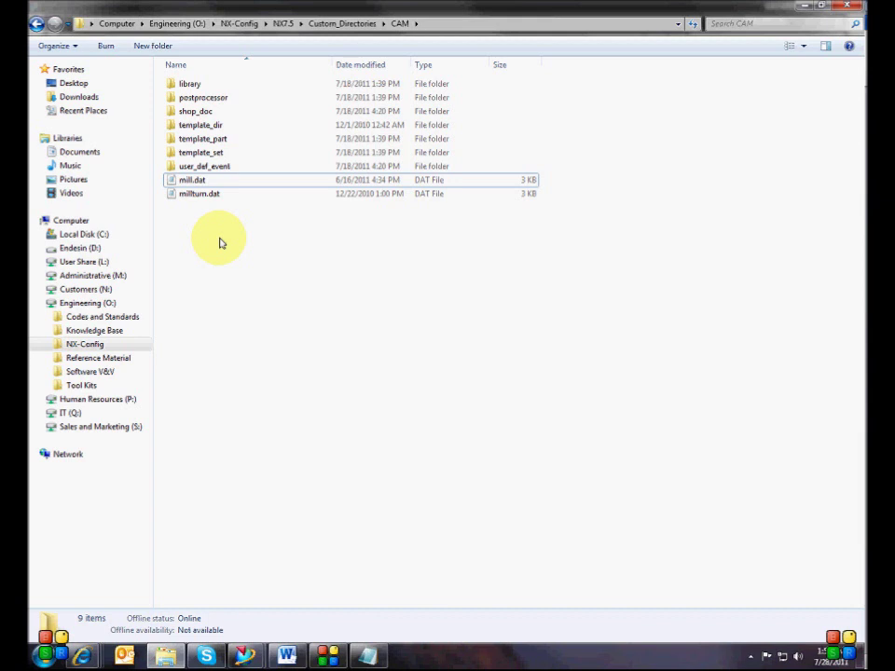
# Step: Browse the local NX installation to C:\Program Files\UGS\NX 7.5\MACH\resource\configuration to examine the default CAM configuration files
pyautogui.click(42, 234)
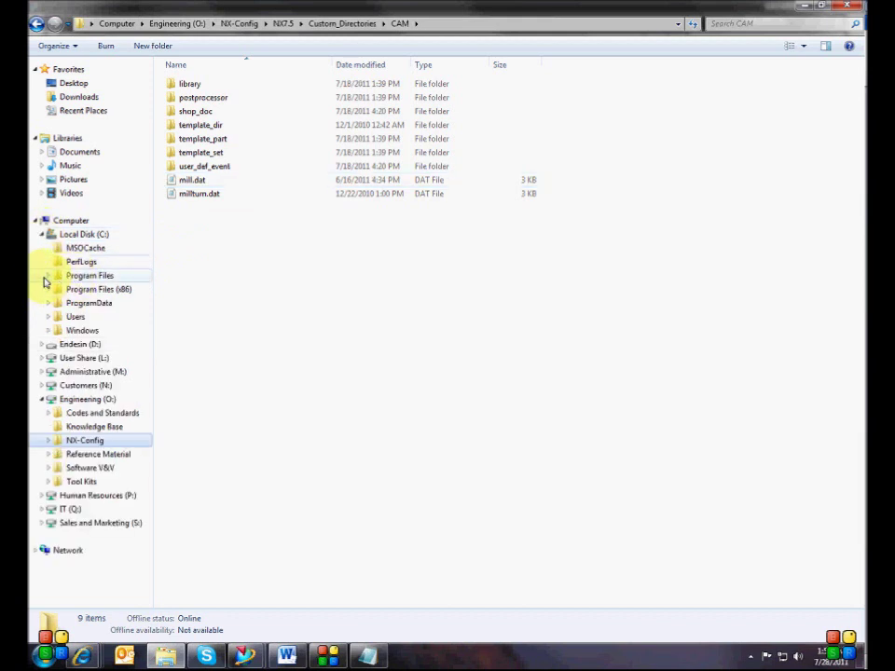
pyautogui.click(45, 277)
pyautogui.click(54, 408)
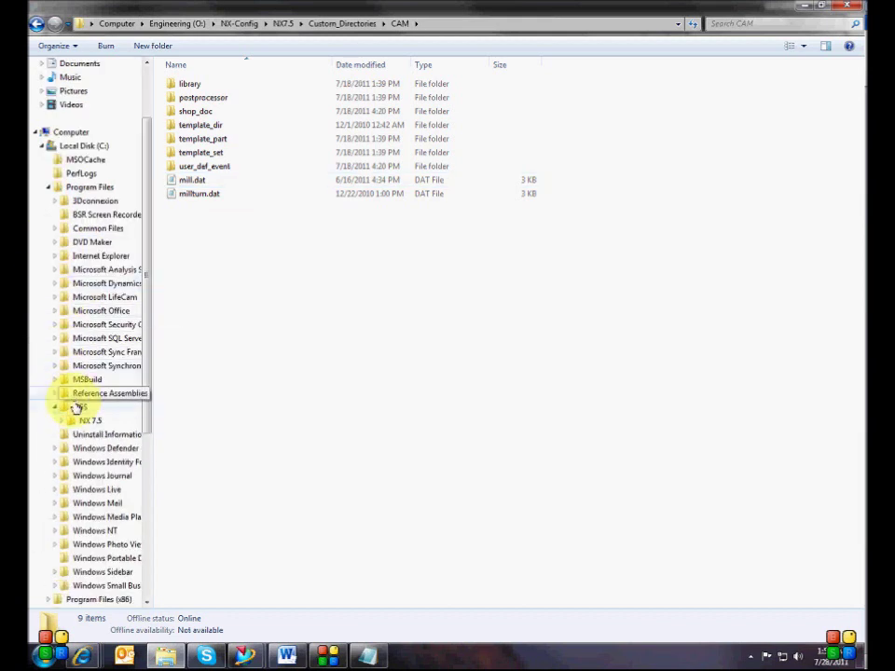
pyautogui.click(63, 420)
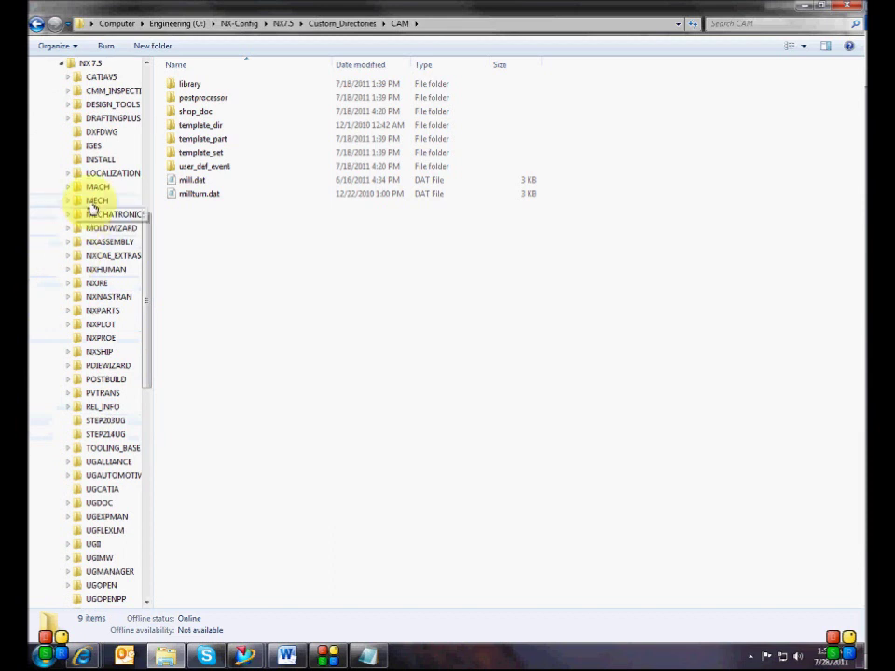
pyautogui.click(67, 186)
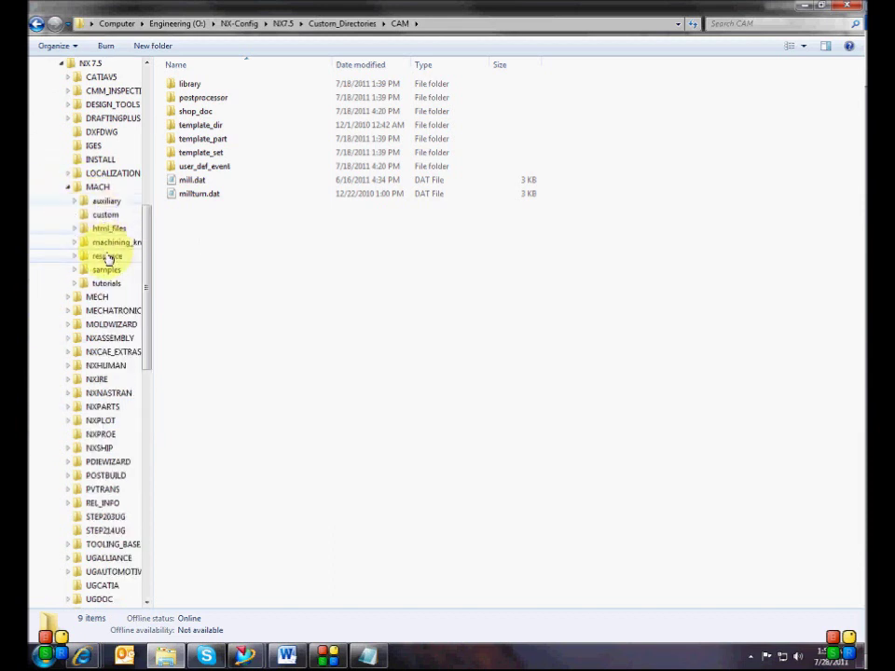
pyautogui.click(107, 256)
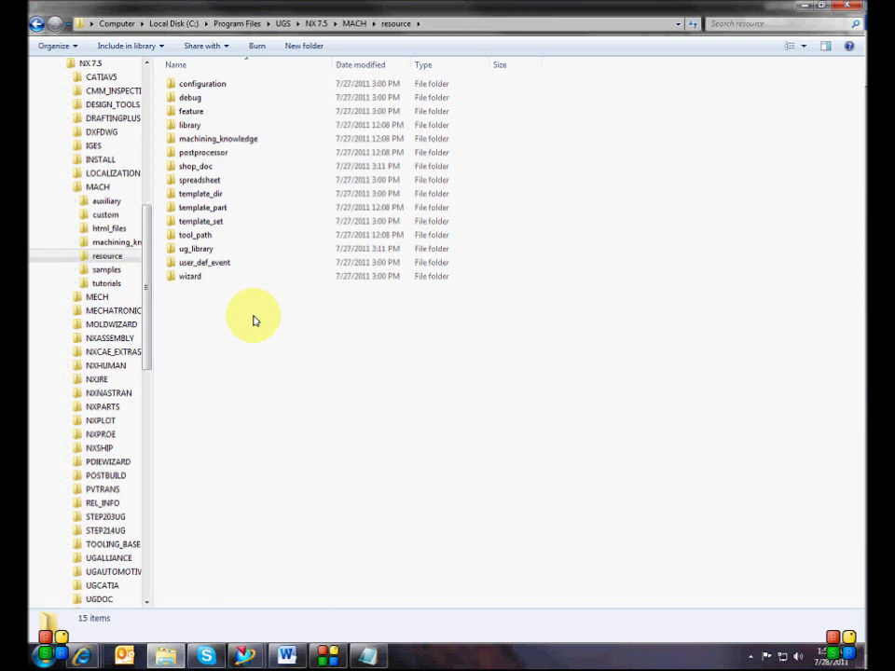
pyautogui.doubleClick(193, 85)
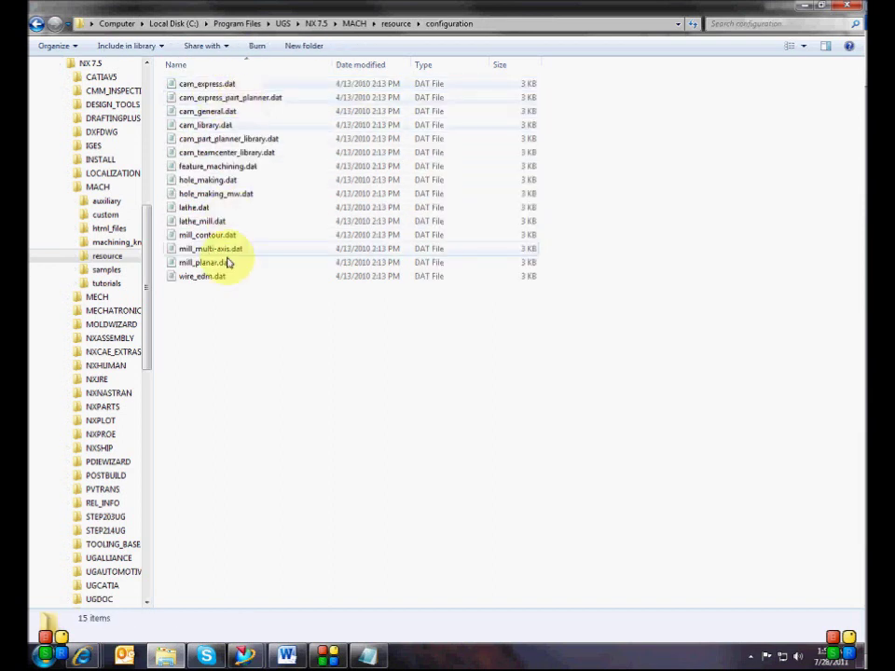
# Step: Leave the configuration folder and go back to O:\NX-Config\NX7.5\Custom_Directories\CAM to compare its contents
pyautogui.click(38, 25)
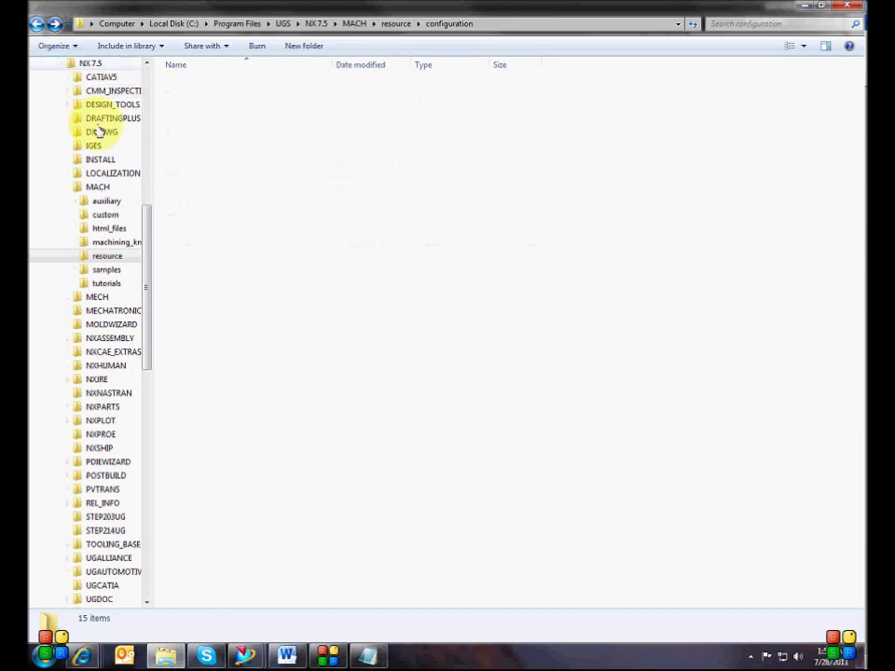
pyautogui.moveTo(143, 224); pyautogui.dragTo(147, 356)
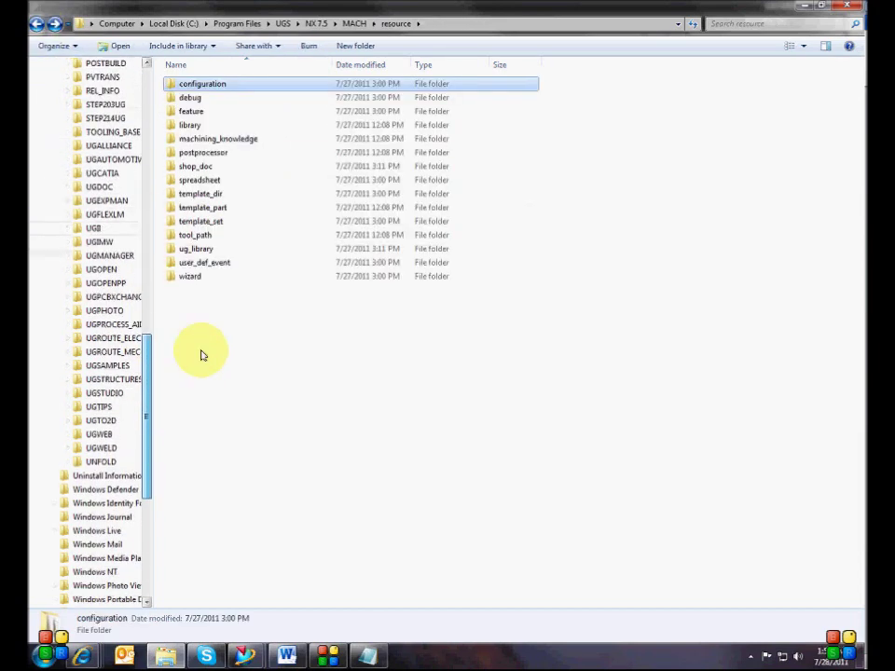
pyautogui.scroll(-8, 166, 509)
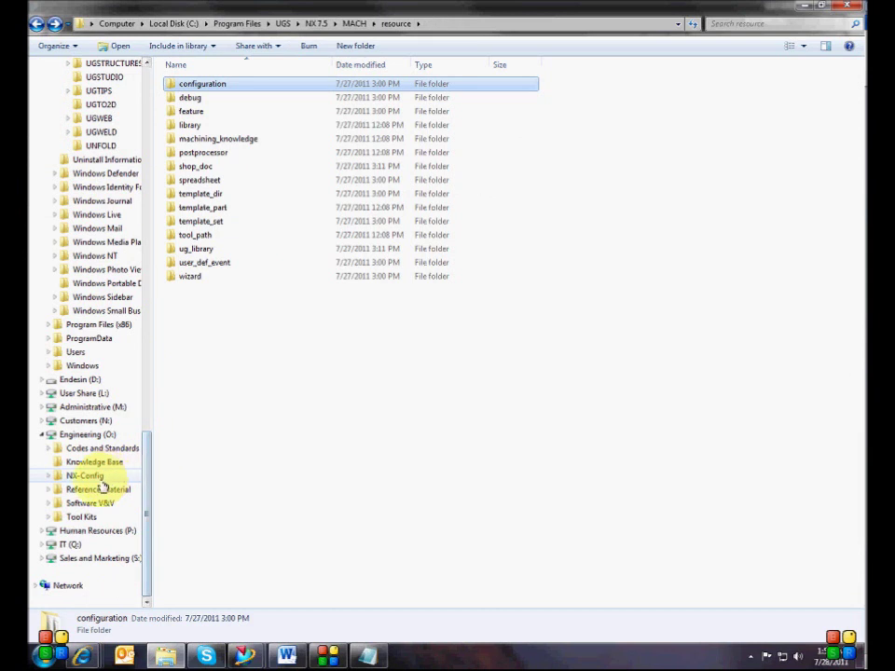
pyautogui.click(48, 476)
pyautogui.click(54, 544)
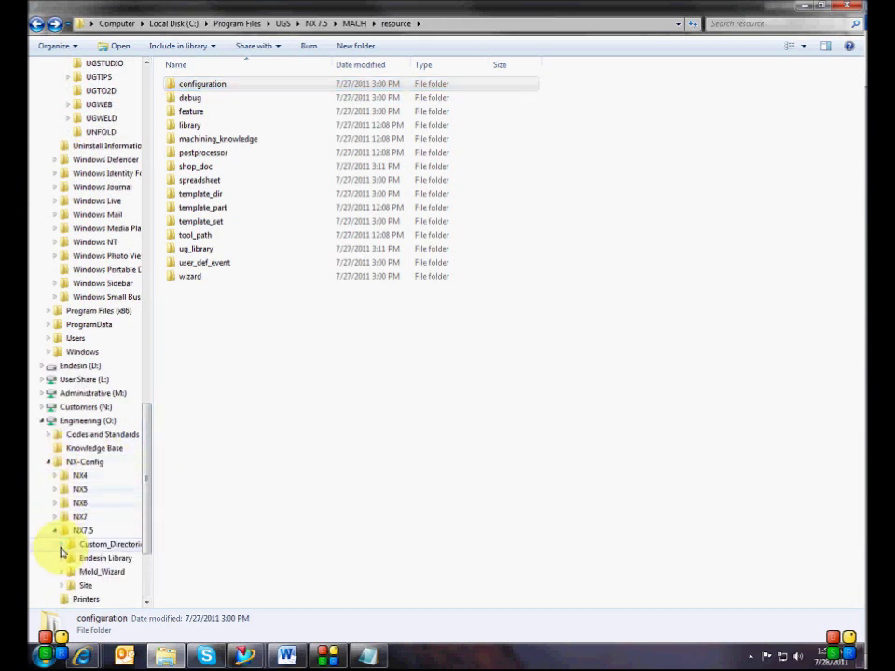
pyautogui.click(62, 544)
pyautogui.click(89, 557)
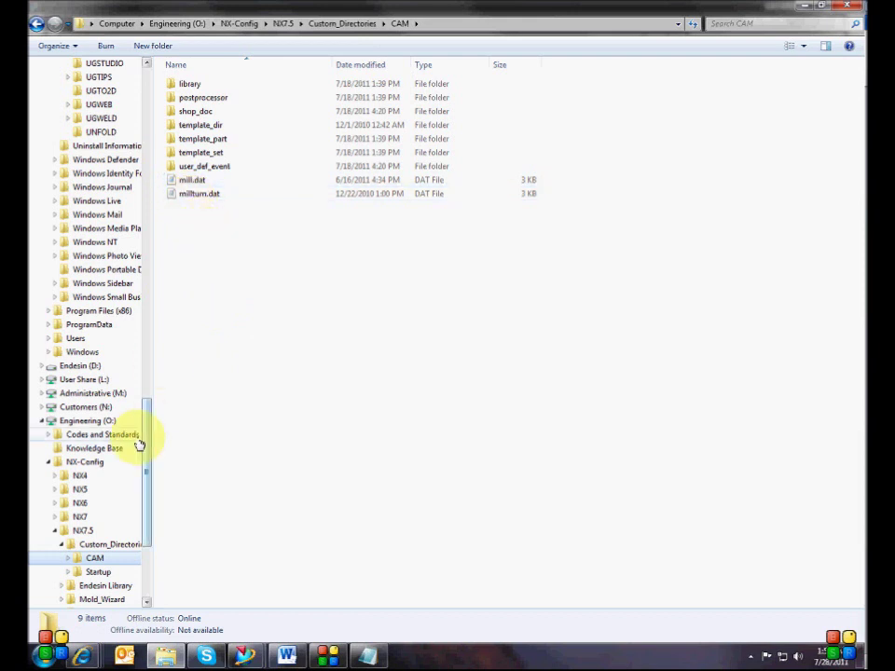
# Step: Return to the configuration folder under MACH\resource in the NX installation and select mill_planar.dat
pyautogui.moveTo(147, 446); pyautogui.dragTo(146, 208)
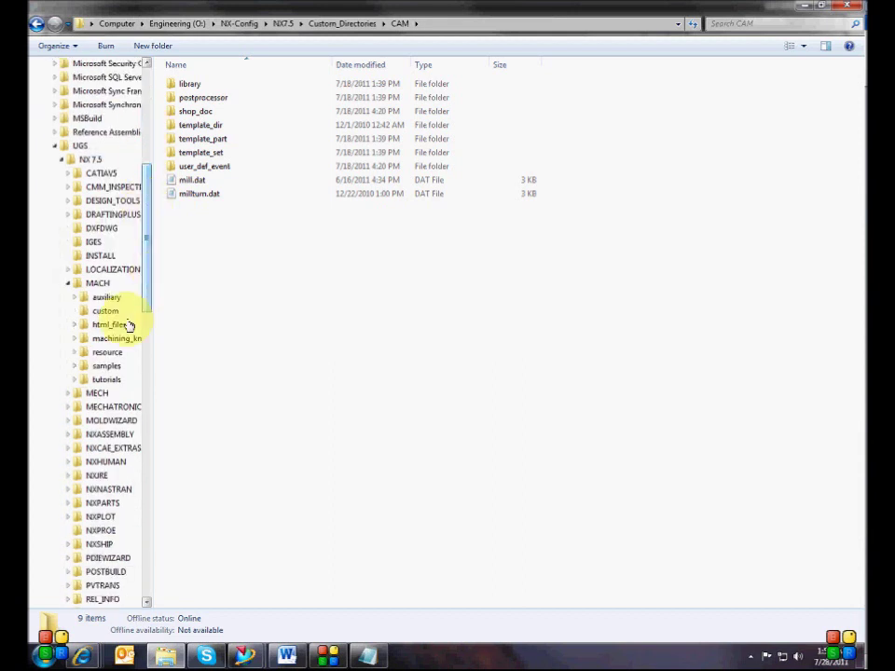
pyautogui.click(108, 353)
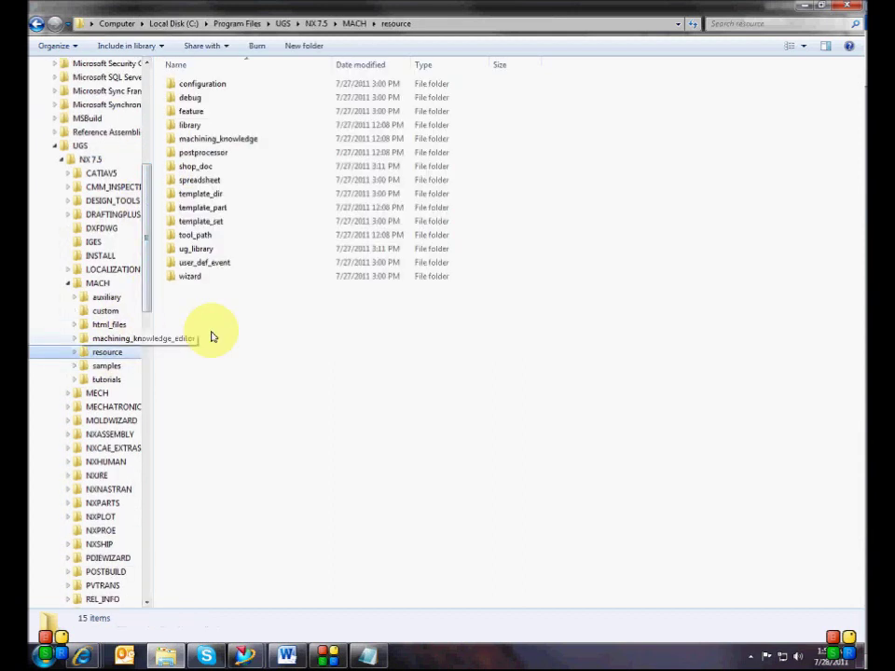
pyautogui.doubleClick(211, 84)
pyautogui.click(202, 263)
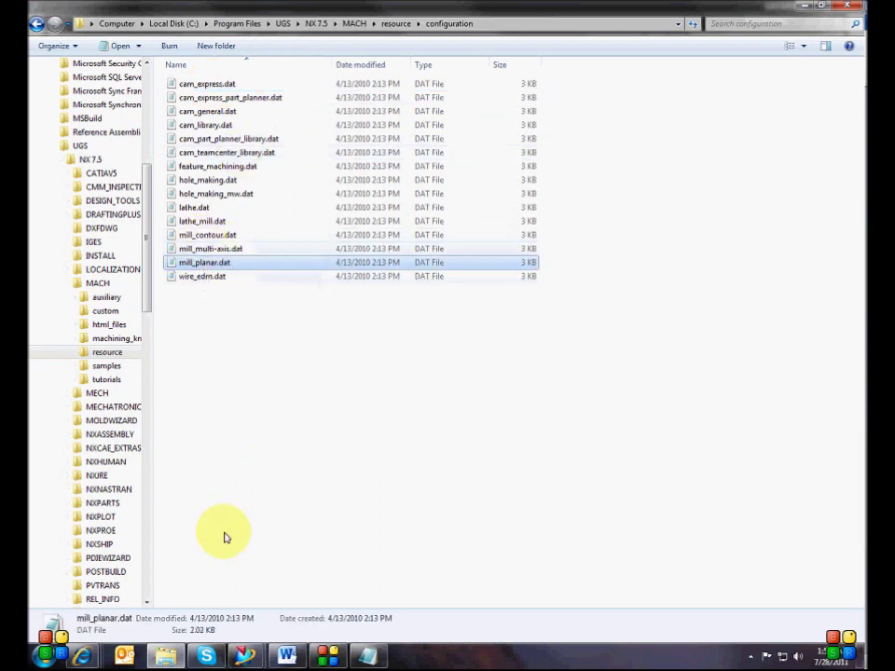
# Step: Switch to NX 7.5 and create a blank part in inches named MODEL1.prt in L:\NX
pyautogui.moveTo(240, 653)
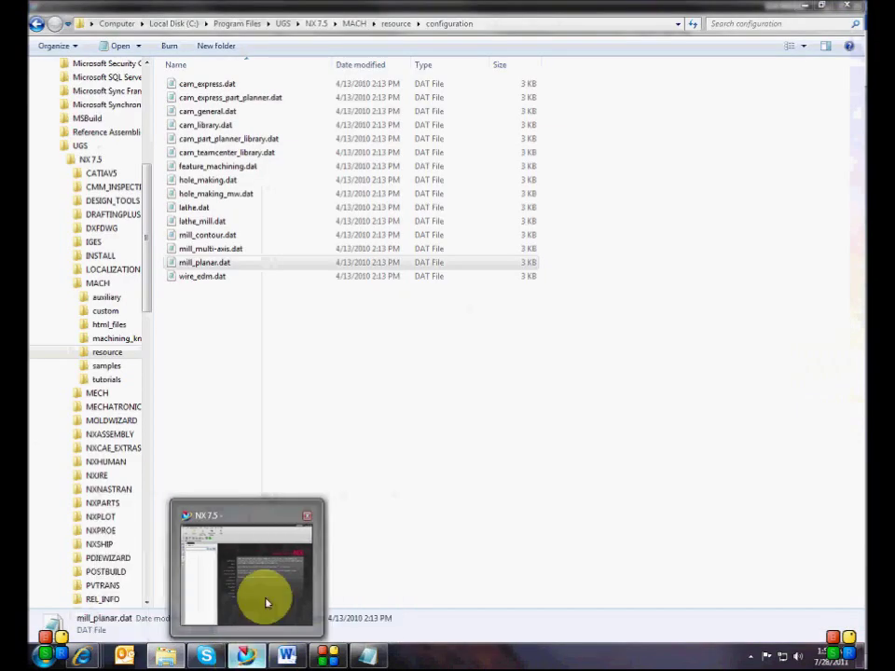
pyautogui.click(266, 599)
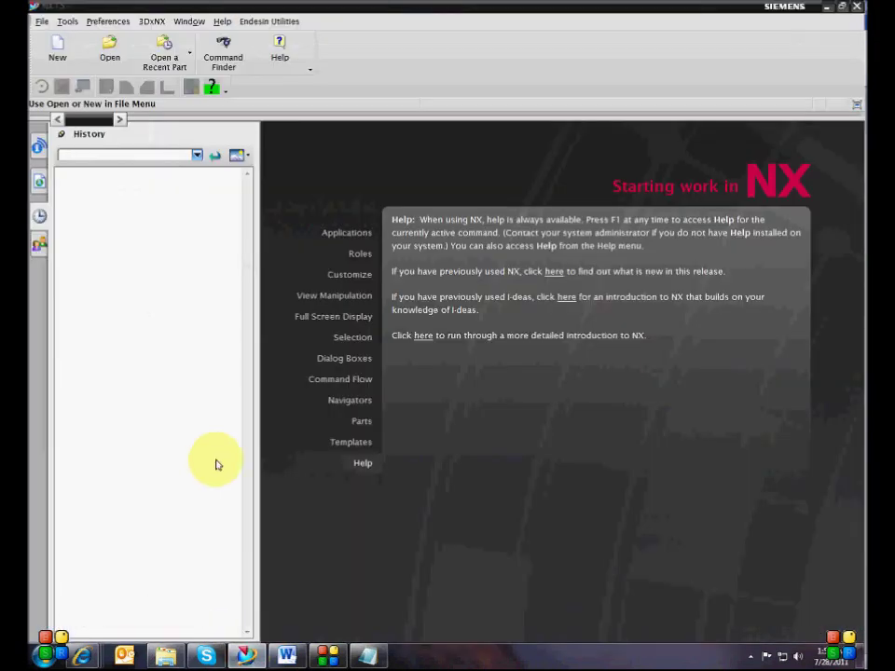
pyautogui.click(56, 53)
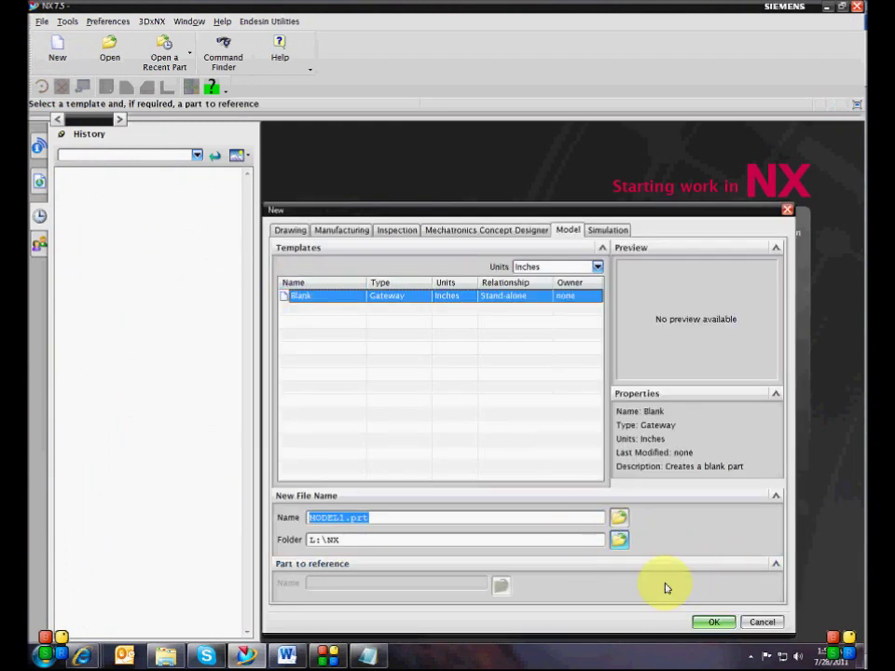
pyautogui.click(708, 622)
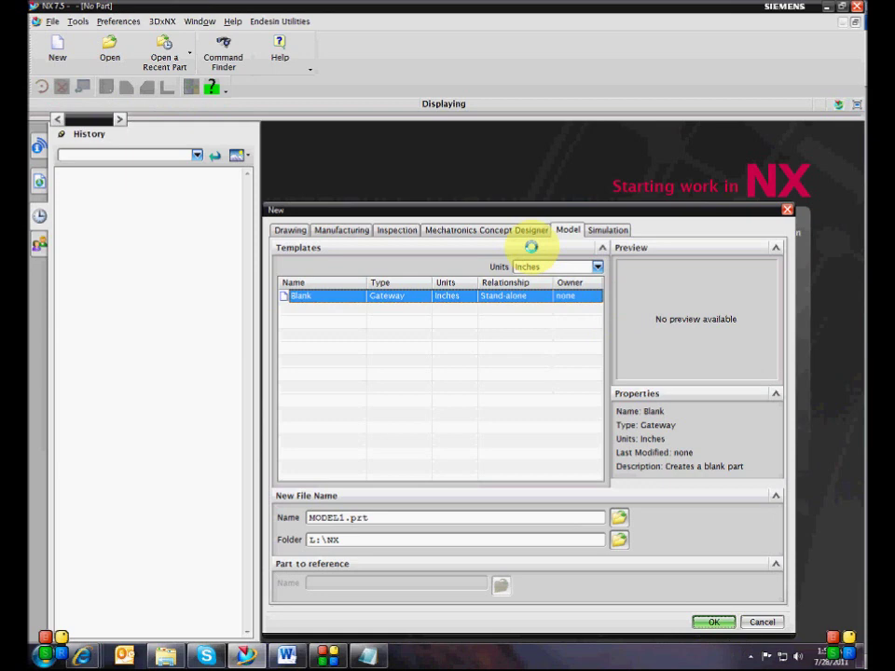
# Step: Start the Manufacturing application for MODEL1.prt with the cam_general session configuration and the mill_planar setup
pyautogui.click(160, 653)
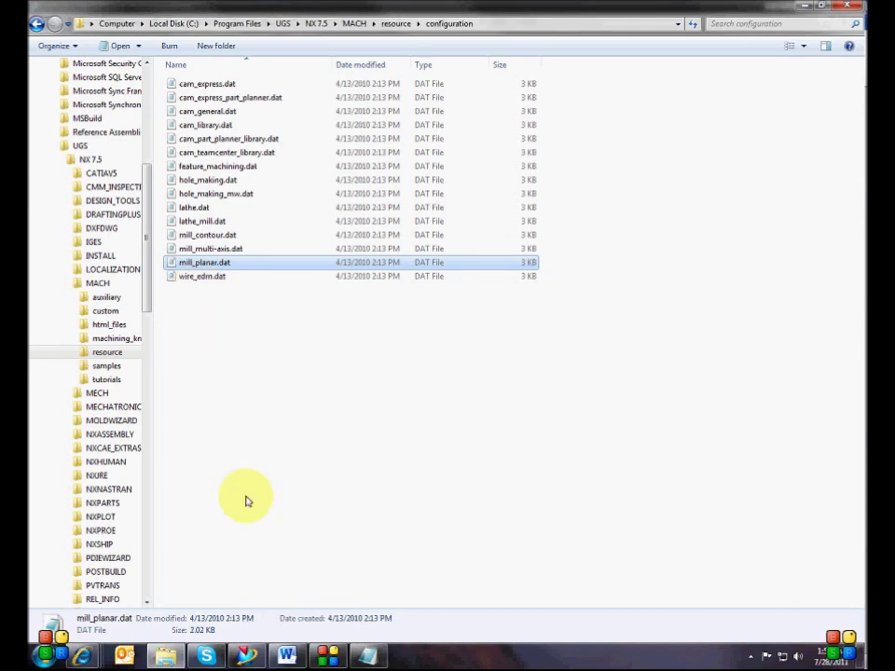
pyautogui.click(247, 653)
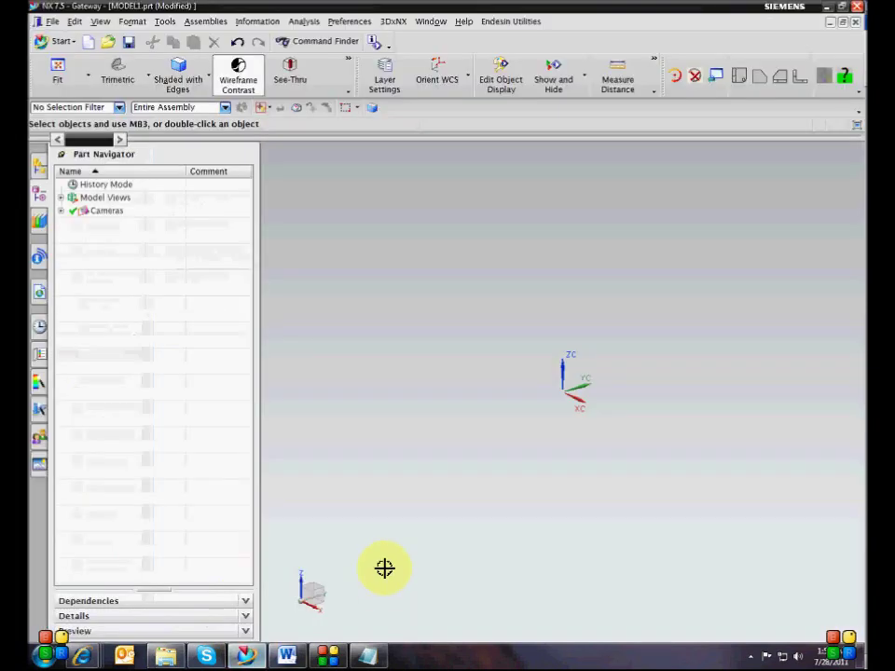
pyautogui.click(60, 41)
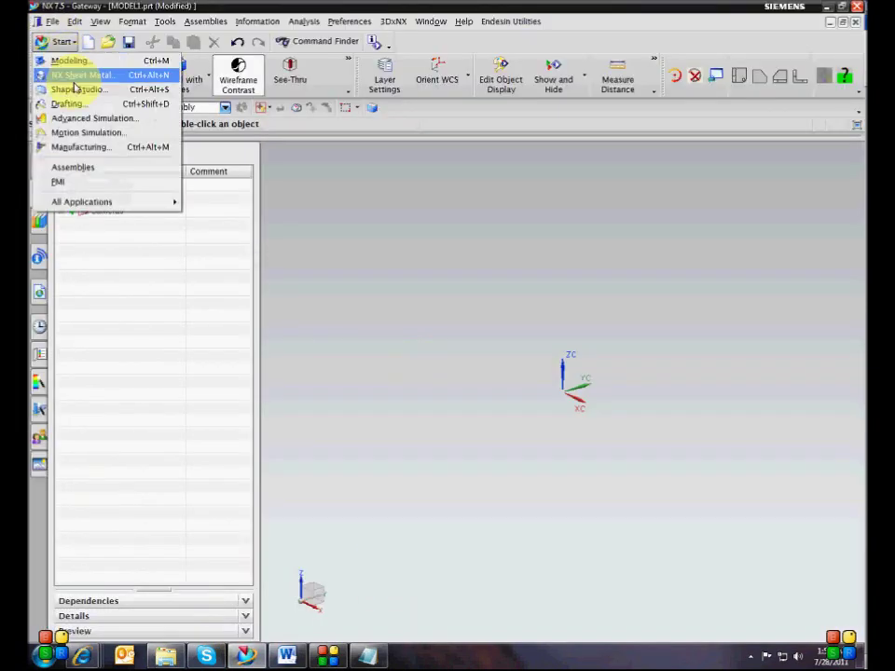
pyautogui.click(93, 146)
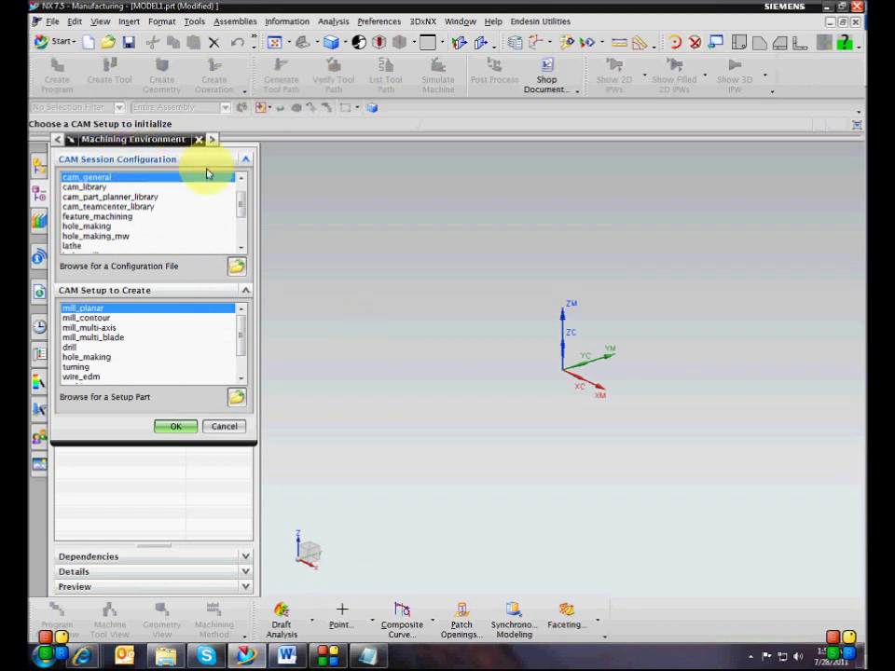
pyautogui.moveTo(243, 195)
pyautogui.mouseDown()
pyautogui.moveTo(243, 236)
pyautogui.moveTo(243, 189)
pyautogui.mouseUp()
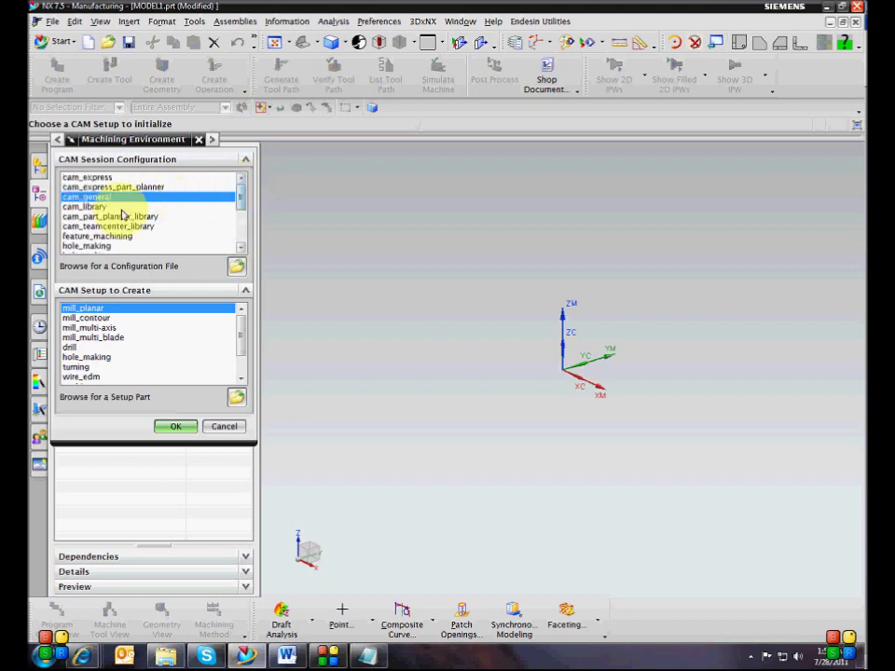
pyautogui.click(178, 426)
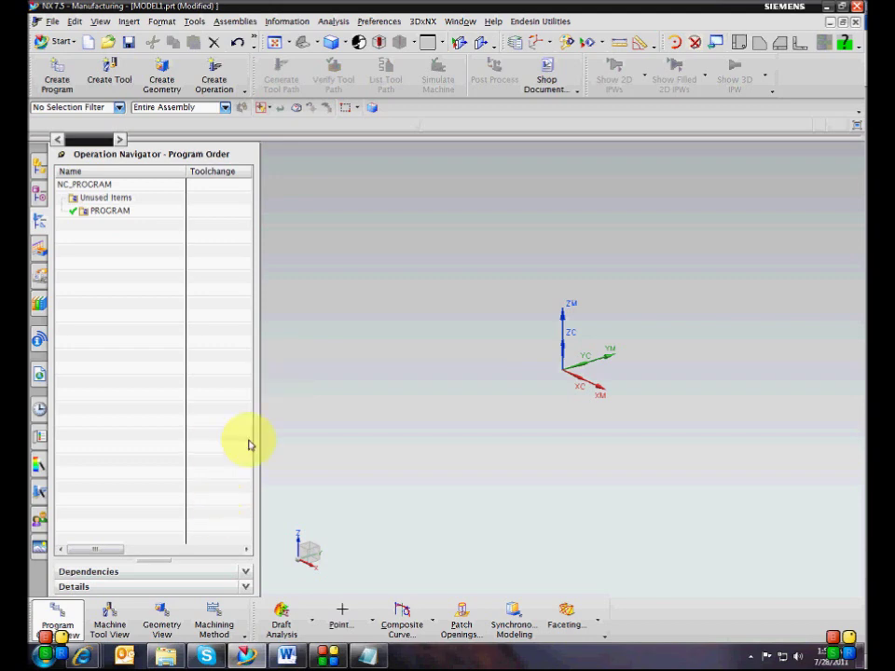
# Step: Switch to Windows Explorer and copy cam_general.dat from MACH\resource\configuration into O:\NX-Config\NX7.5\Custom_Directories\CAM
pyautogui.click(166, 656)
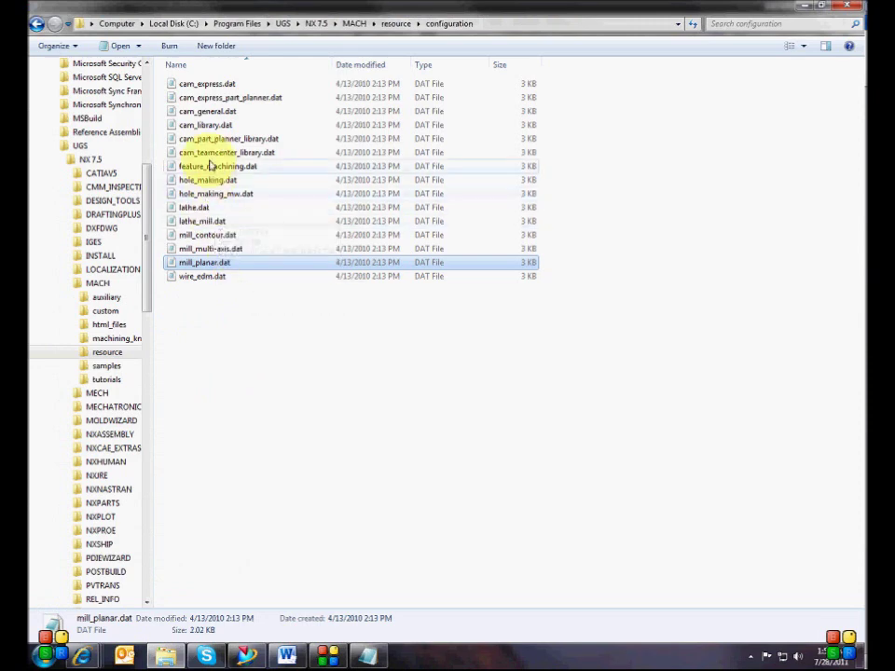
pyautogui.rightClick(224, 113)
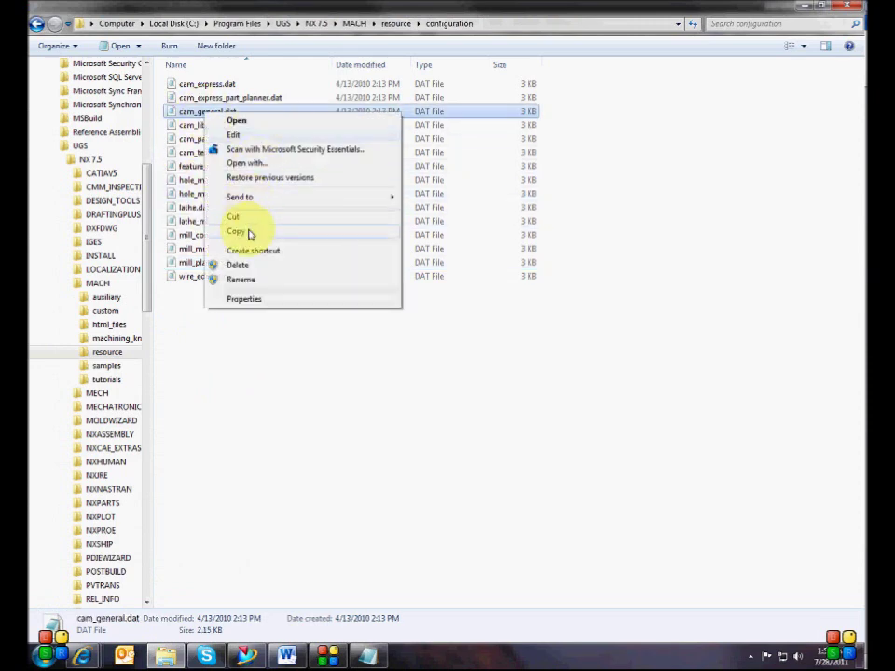
pyautogui.click(248, 232)
pyautogui.moveTo(147, 182); pyautogui.dragTo(149, 491)
pyautogui.scroll(-3, 149, 467)
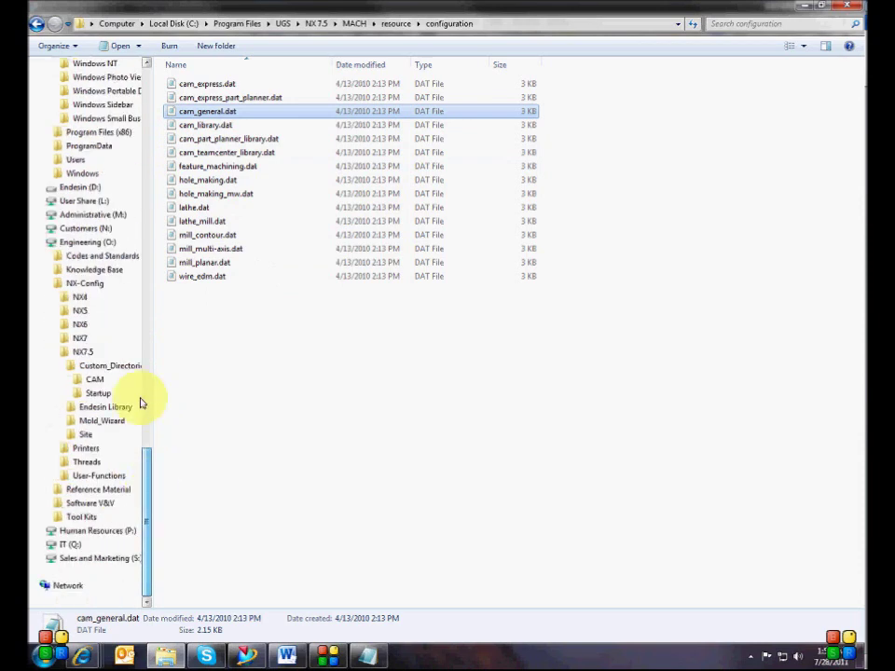
pyautogui.click(95, 380)
pyautogui.rightClick(190, 264)
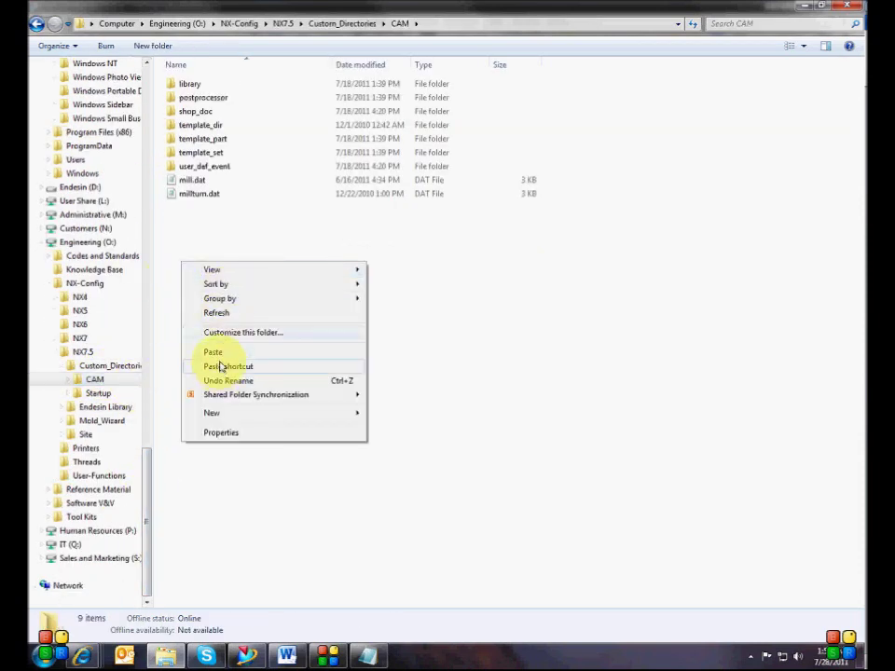
pyautogui.click(216, 352)
# Step: Open the copied cam_general.dat in Notepad, enlarge the window, and examine its template, post and library entries
pyautogui.doubleClick(207, 208)
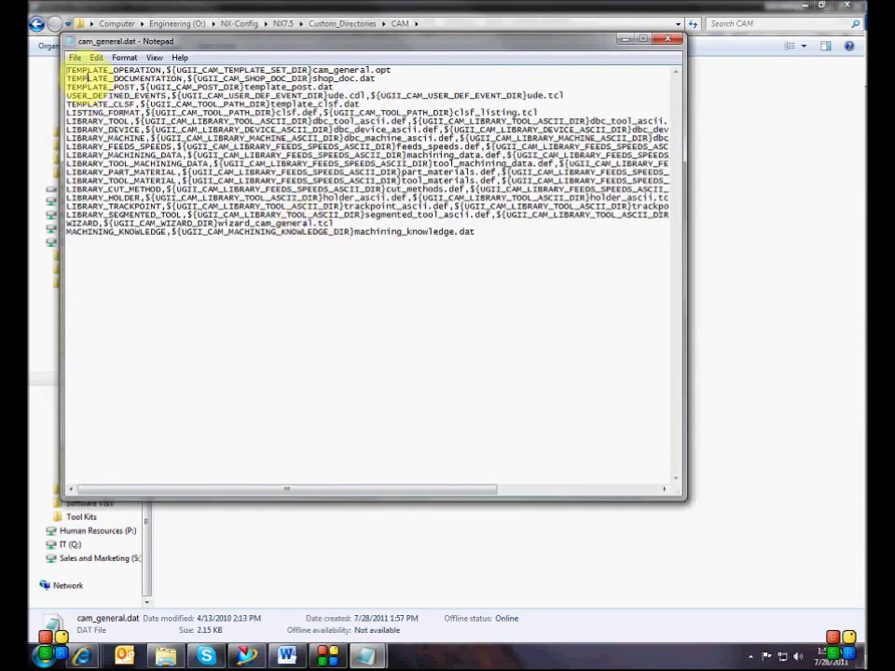
pyautogui.moveTo(685, 296); pyautogui.dragTo(836, 295)
pyautogui.moveTo(347, 53); pyautogui.dragTo(332, 67)
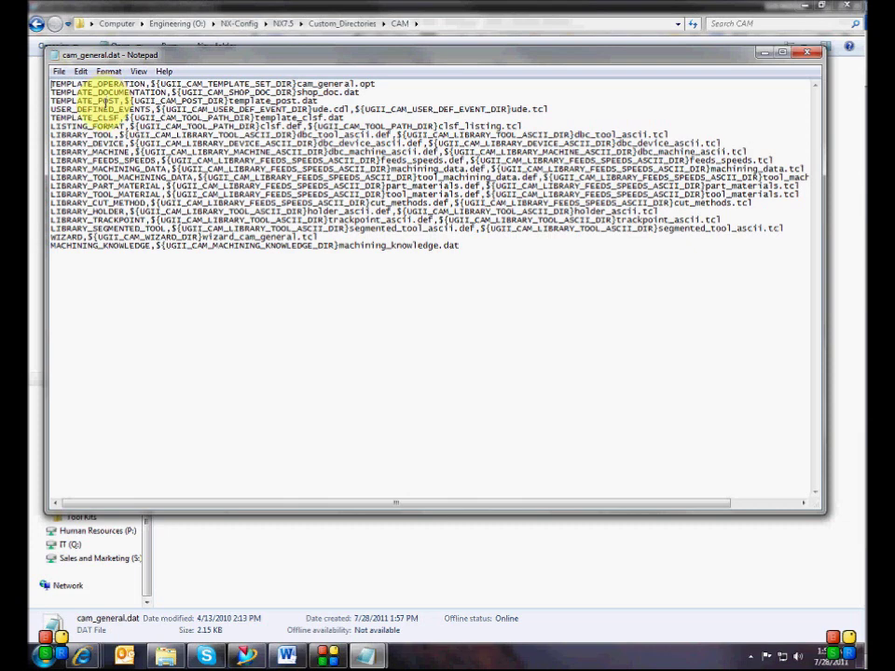
pyautogui.doubleClick(107, 100)
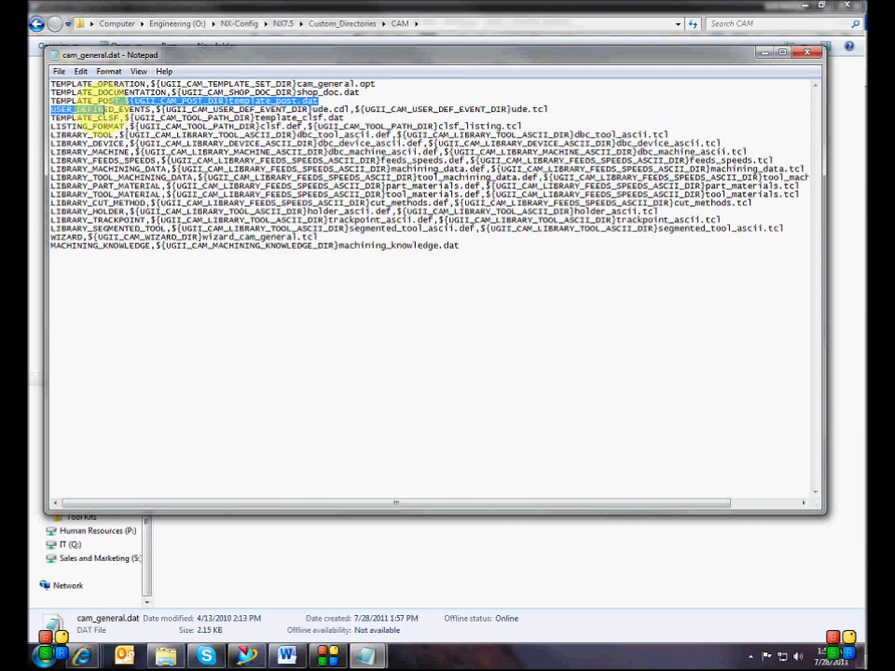
pyautogui.click(109, 115)
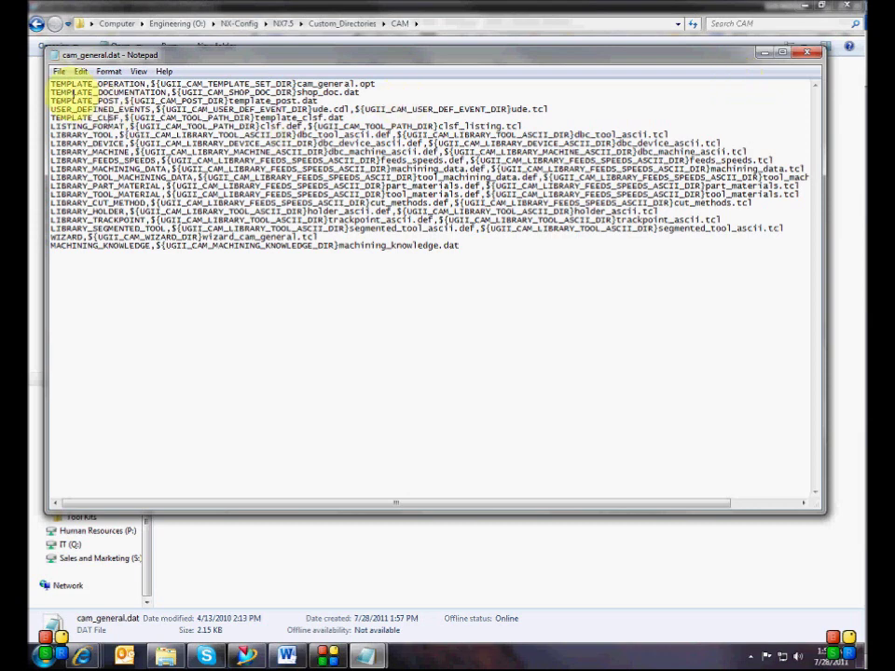
pyautogui.moveTo(51, 101); pyautogui.dragTo(84, 101)
pyautogui.click(159, 119)
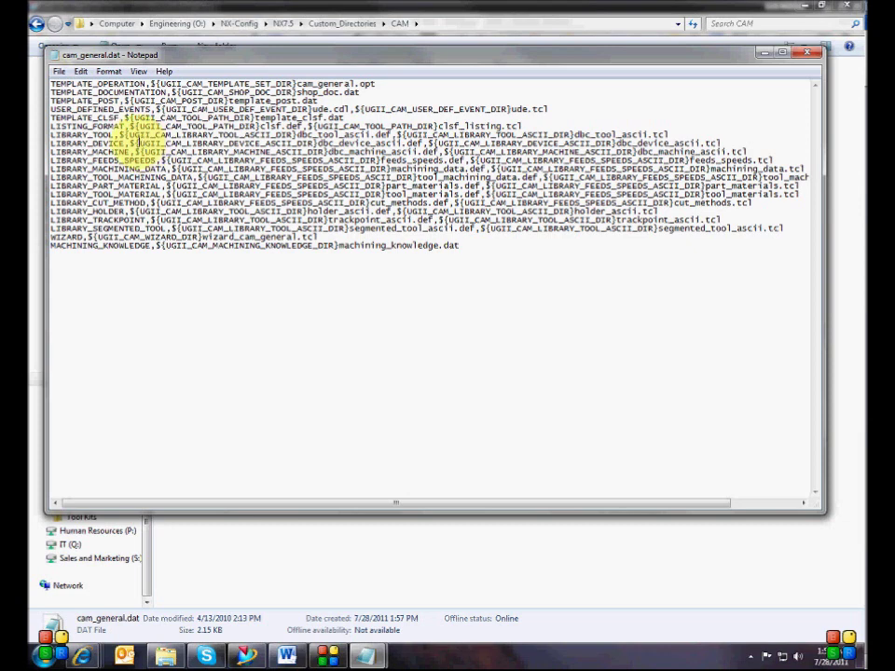
# Step: Close cam_general.dat and delete the copy from the custom CAM folder
pyautogui.click(808, 58)
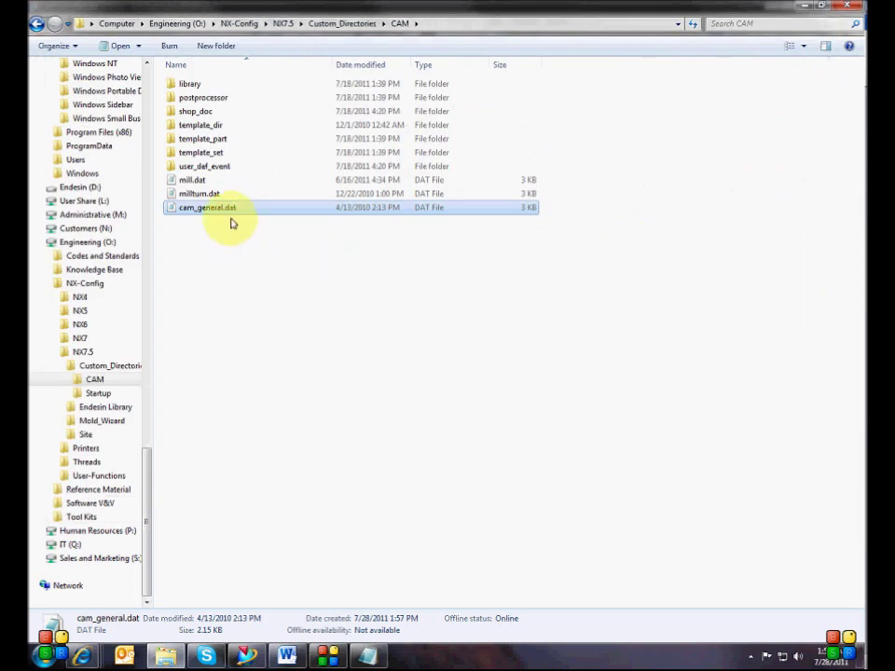
pyautogui.press('Delete')
pyautogui.press('Return')
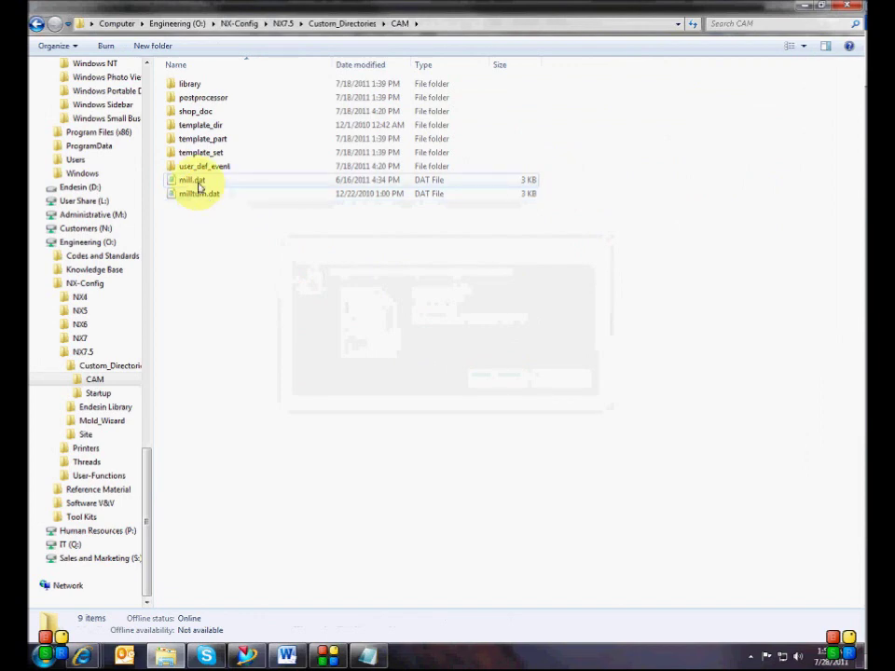
# Step: Open mill.dat from the custom CAM folder and examine the UGII_CAM_CUSTOM_DIR reference in its TEMPLATE_OPERATION line
pyautogui.click(194, 181)
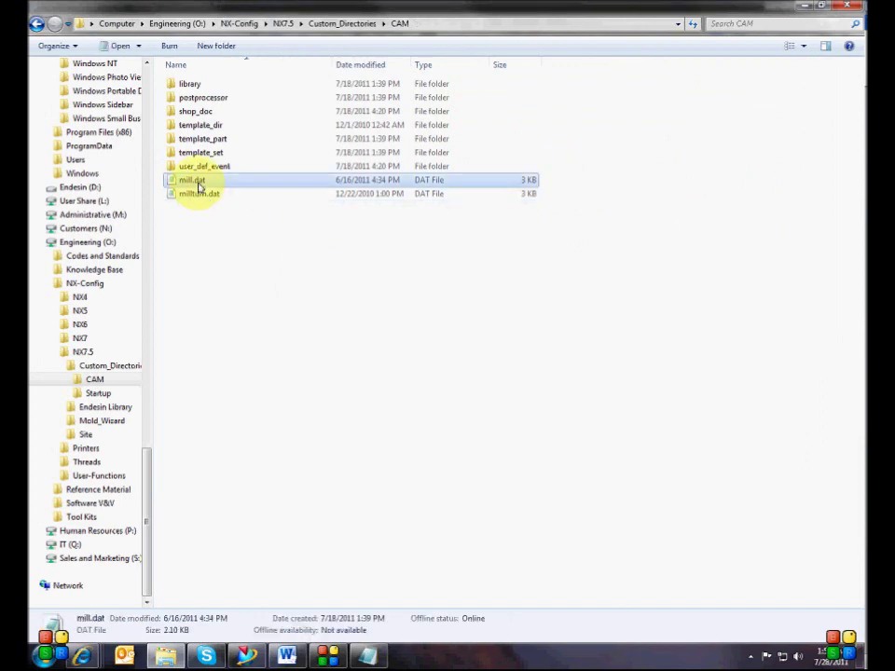
pyautogui.doubleClick(198, 184)
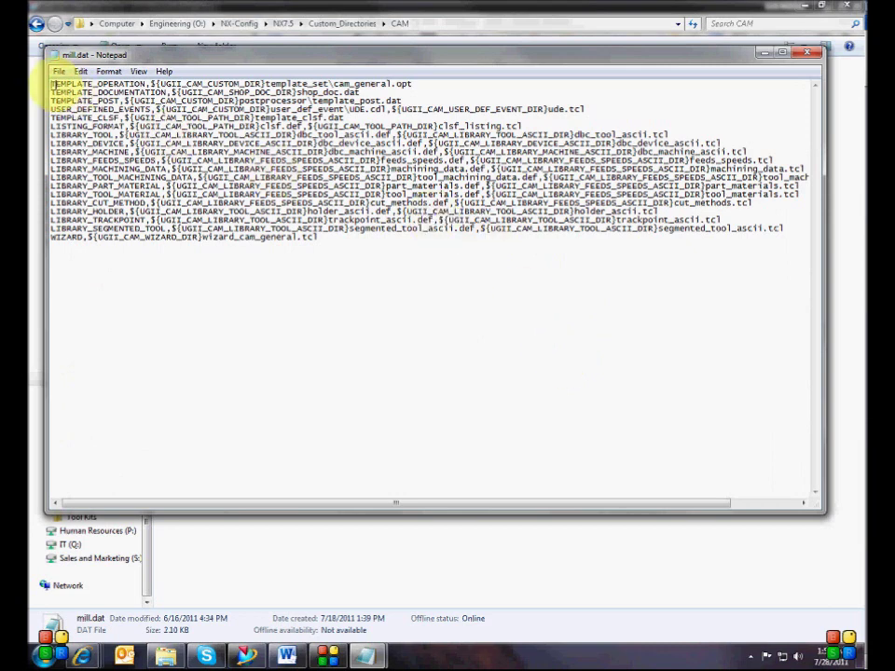
pyautogui.moveTo(51, 84); pyautogui.dragTo(392, 80)
pyautogui.click(241, 83)
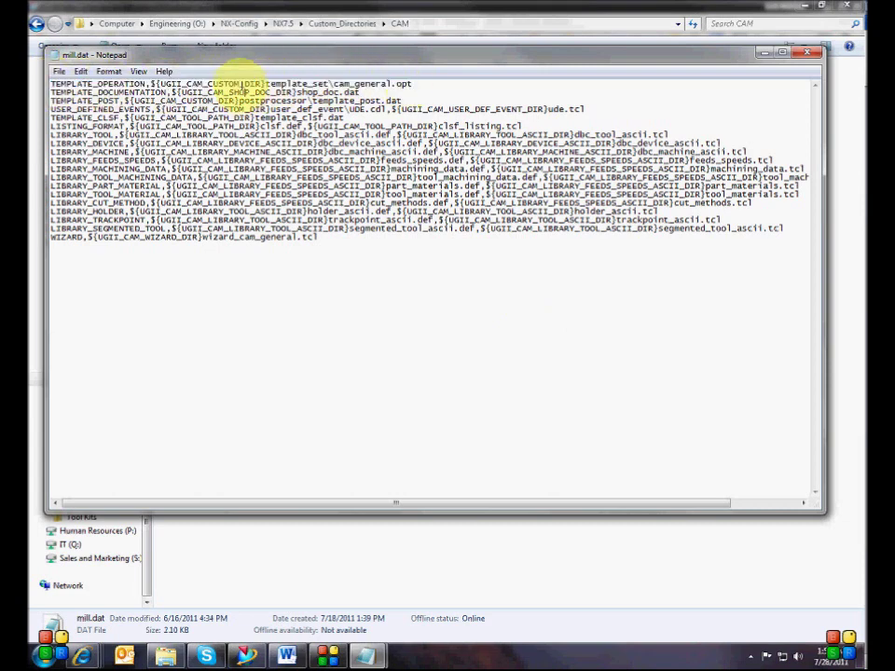
pyautogui.moveTo(162, 84); pyautogui.dragTo(207, 84)
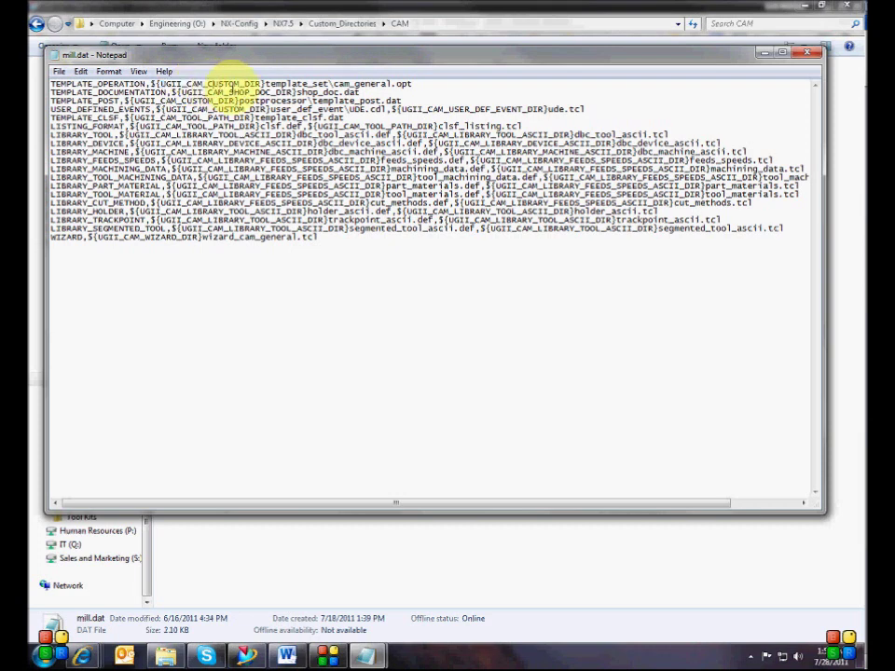
pyautogui.click(358, 84)
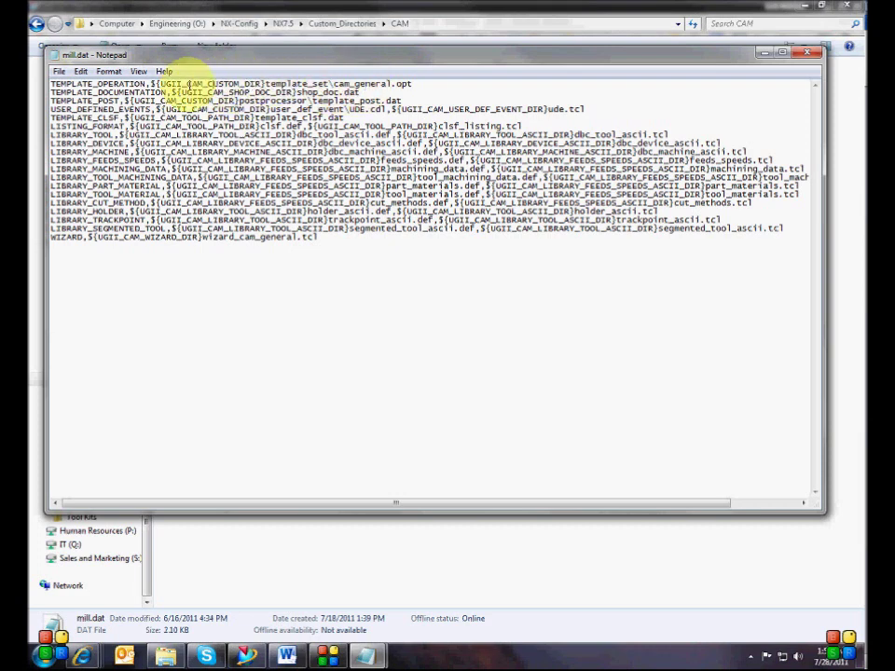
pyautogui.click(160, 84)
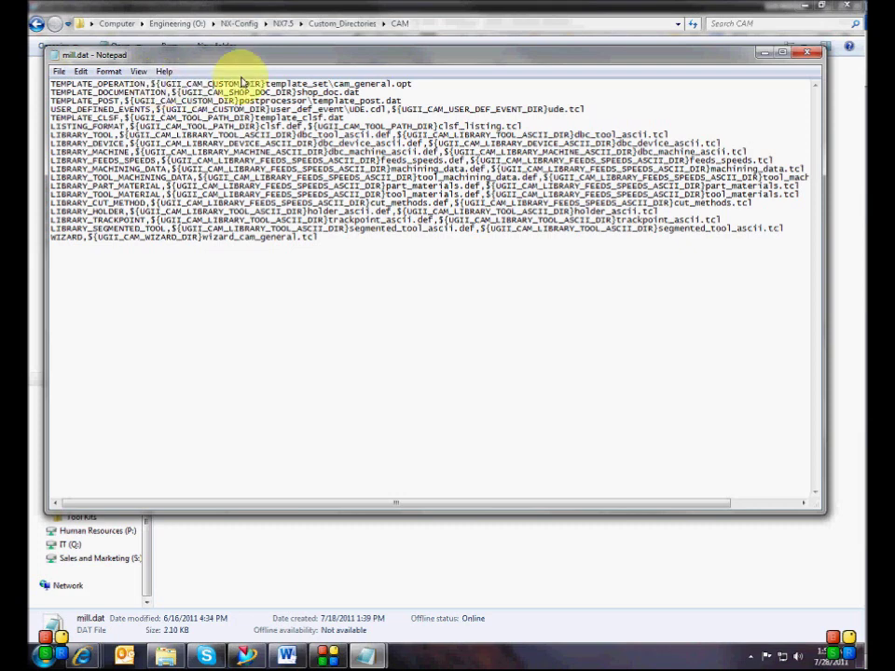
# Step: Examine the UGII_CAM_CUSTOM_DIR references in the TEMPLATE_POST and USER_DEFINED_EVENTS lines of mill.dat, and close the file
pyautogui.moveTo(266, 59); pyautogui.dragTo(267, 119)
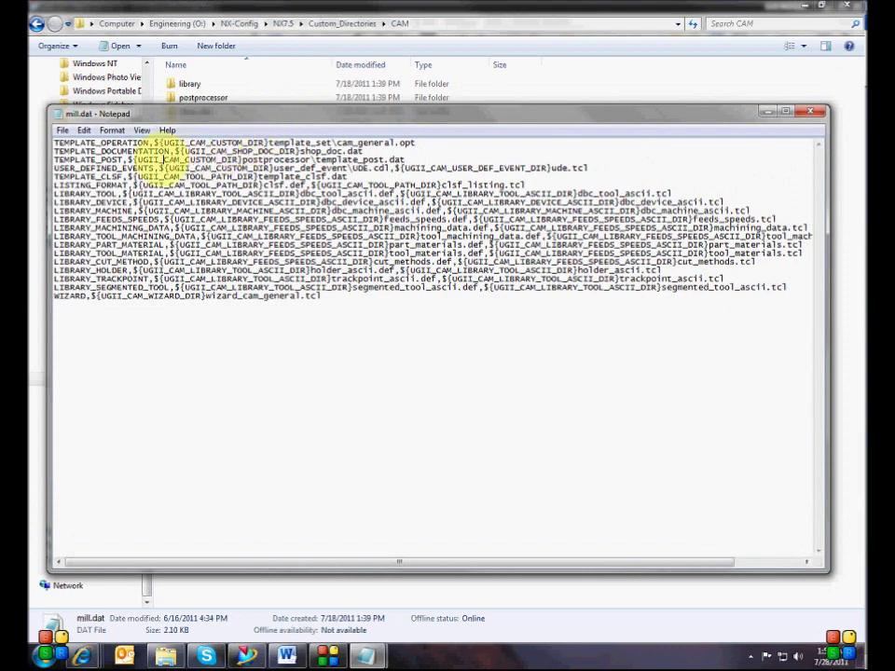
pyautogui.moveTo(140, 160); pyautogui.dragTo(239, 159)
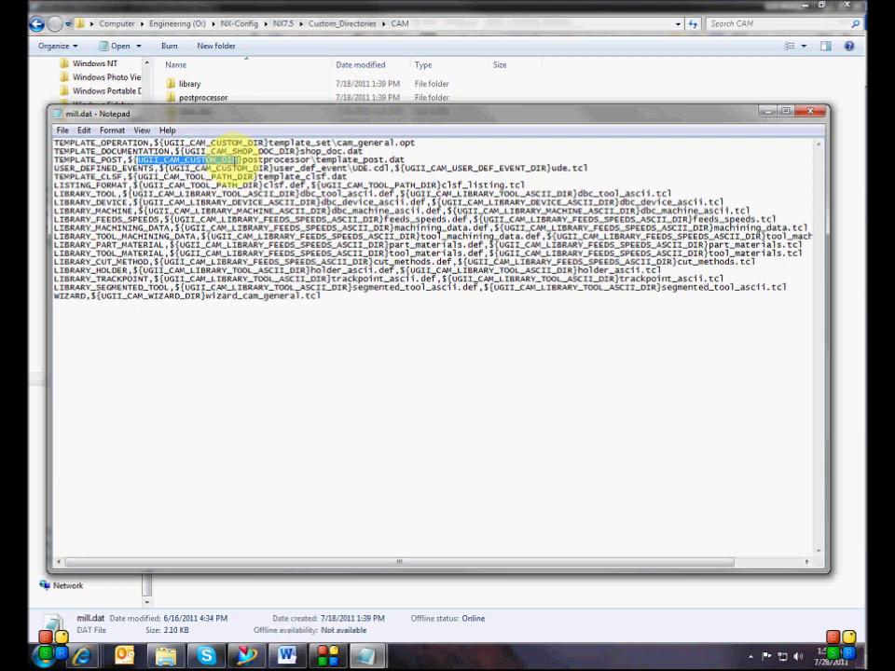
pyautogui.moveTo(168, 167); pyautogui.dragTo(271, 169)
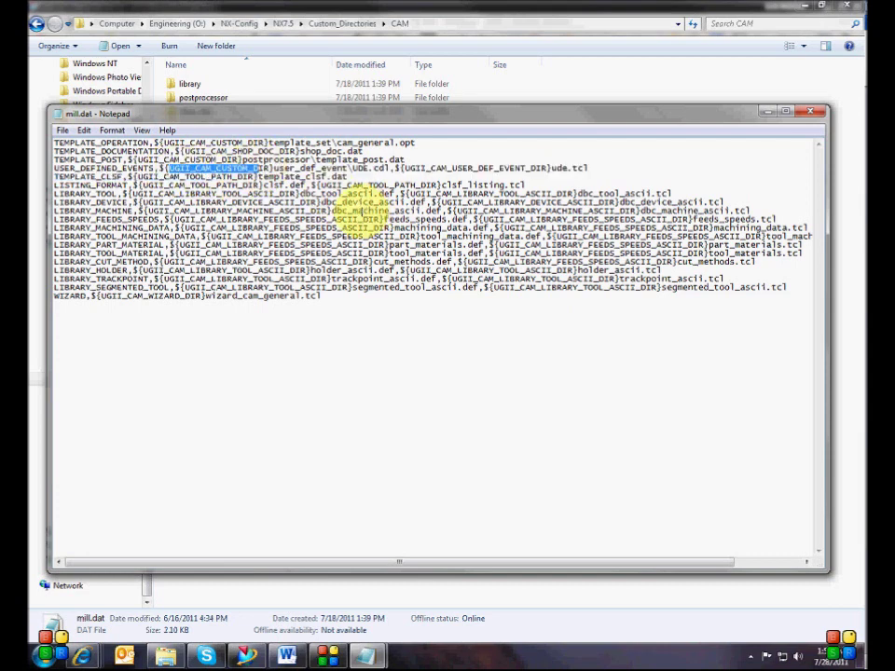
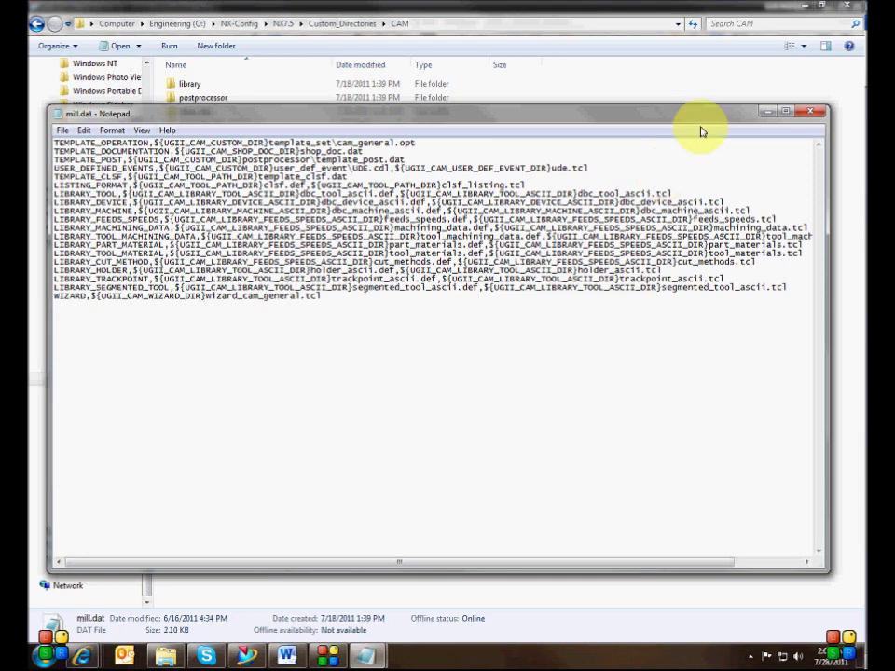
pyautogui.moveTo(661, 116); pyautogui.dragTo(662, 128)
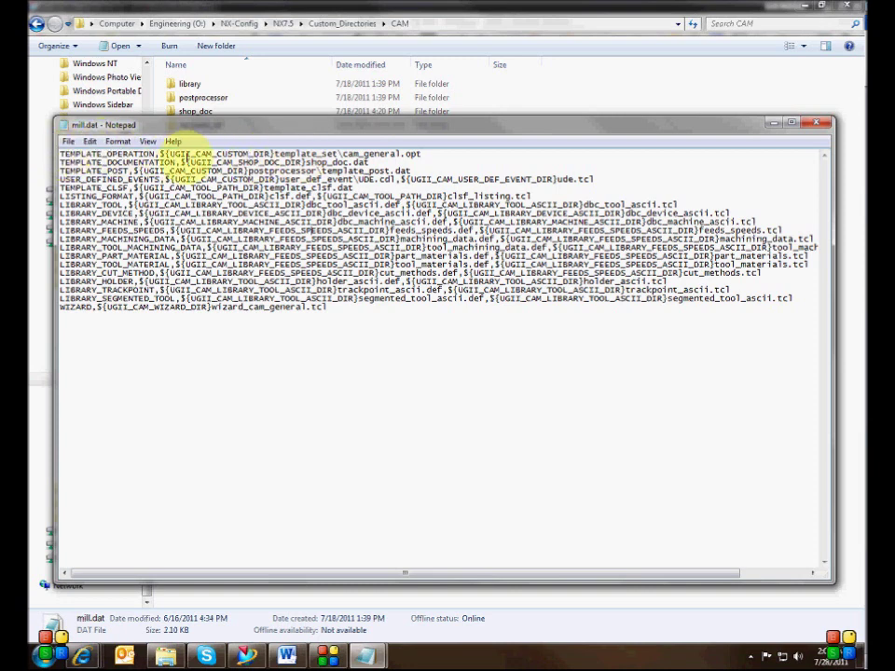
pyautogui.click(815, 123)
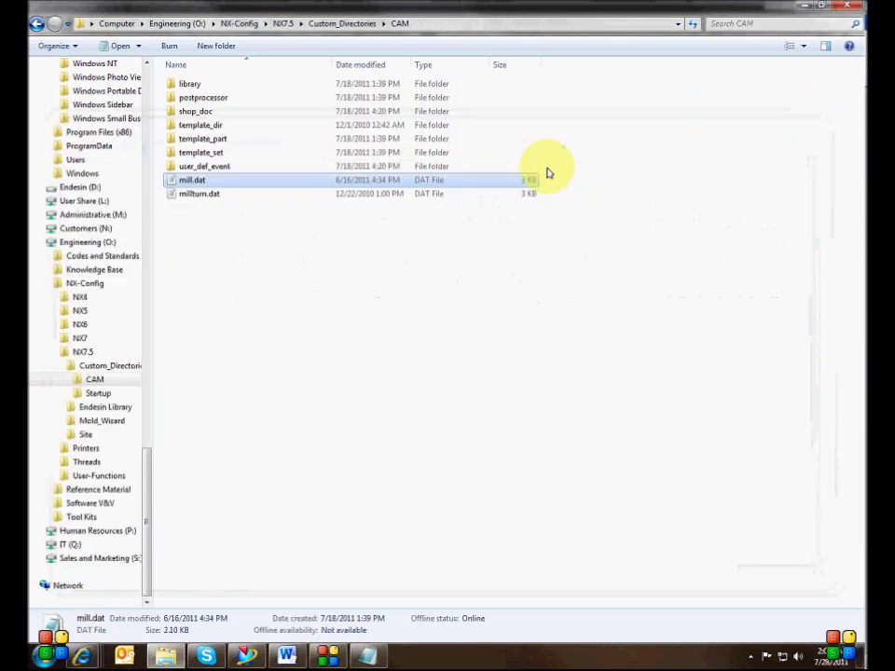
# Step: Open the template_set folder inside the custom CAM directory
pyautogui.click(204, 126)
pyautogui.click(207, 138)
pyautogui.click(208, 154)
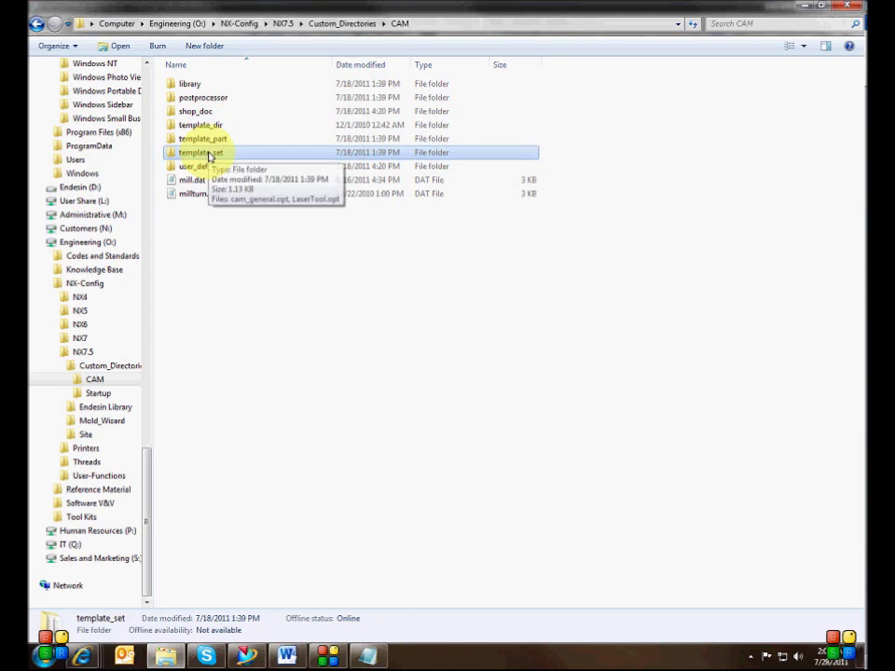
pyautogui.doubleClick(209, 154)
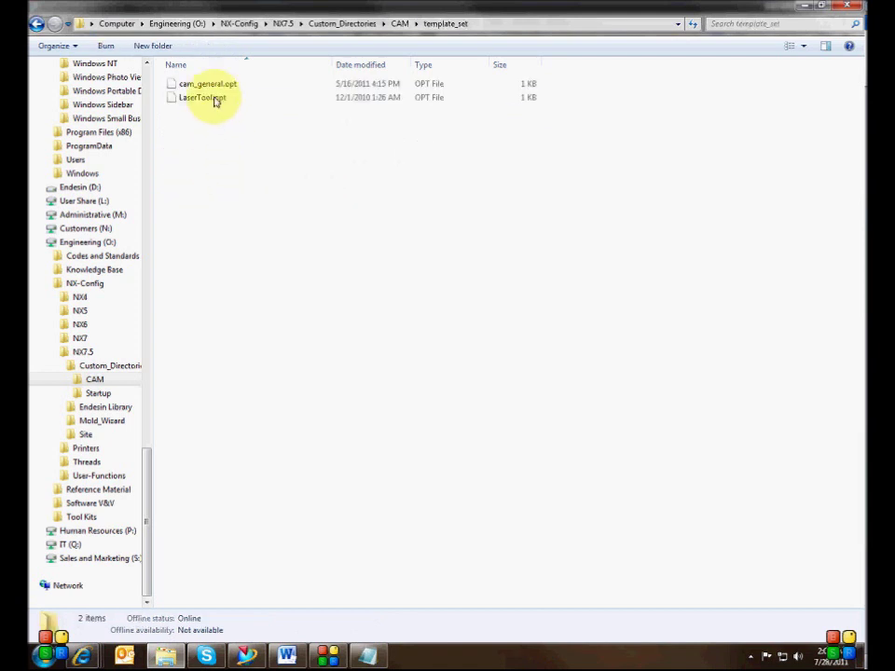
pyautogui.click(213, 90)
pyautogui.doubleClick(212, 88)
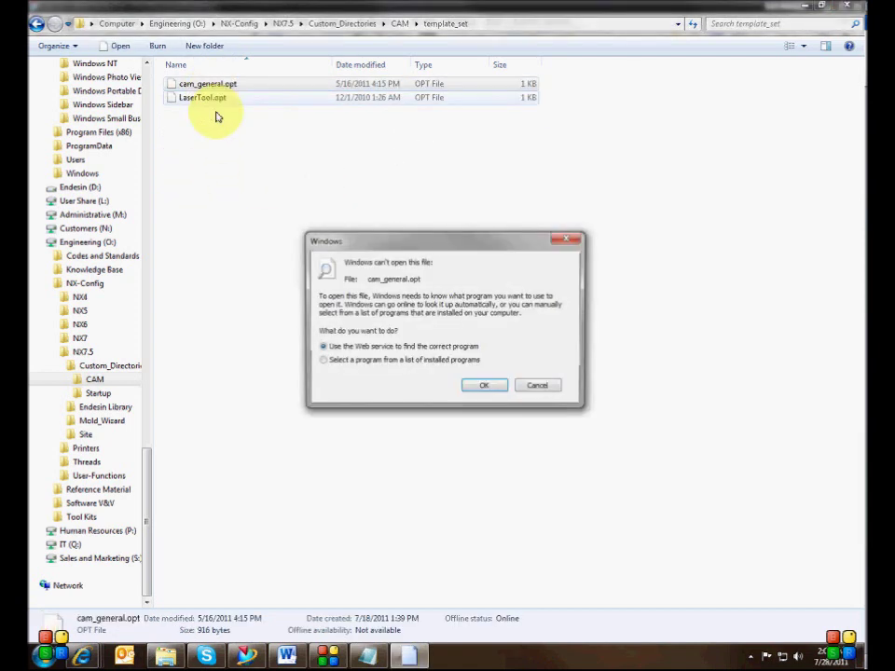
pyautogui.click(509, 385)
pyautogui.rightClick(220, 83)
pyautogui.click(210, 84)
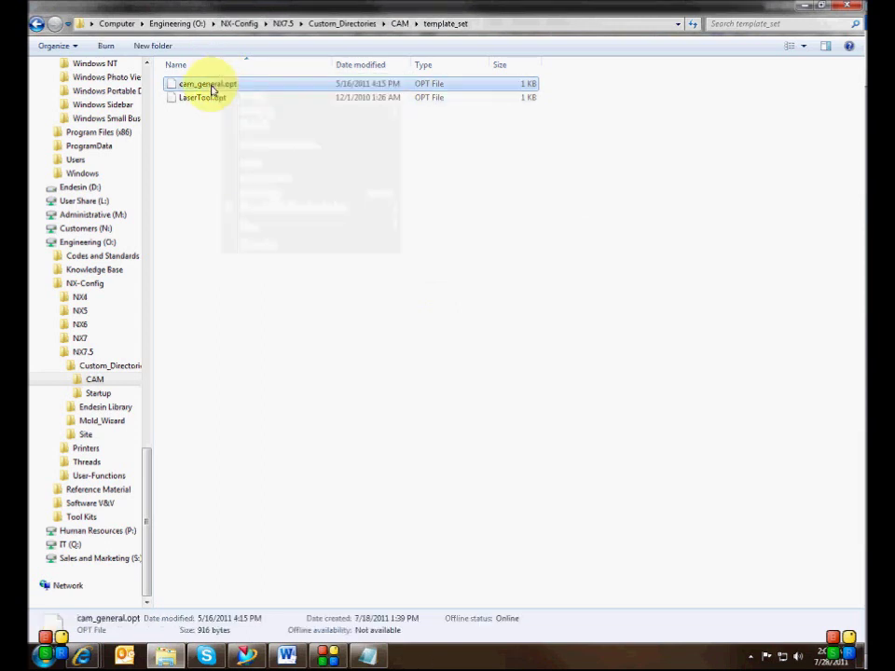
# Step: Open cam_general.opt from the template_set folder with Notepad, keeping Notepad as the default program for this file type
pyautogui.doubleClick(213, 88)
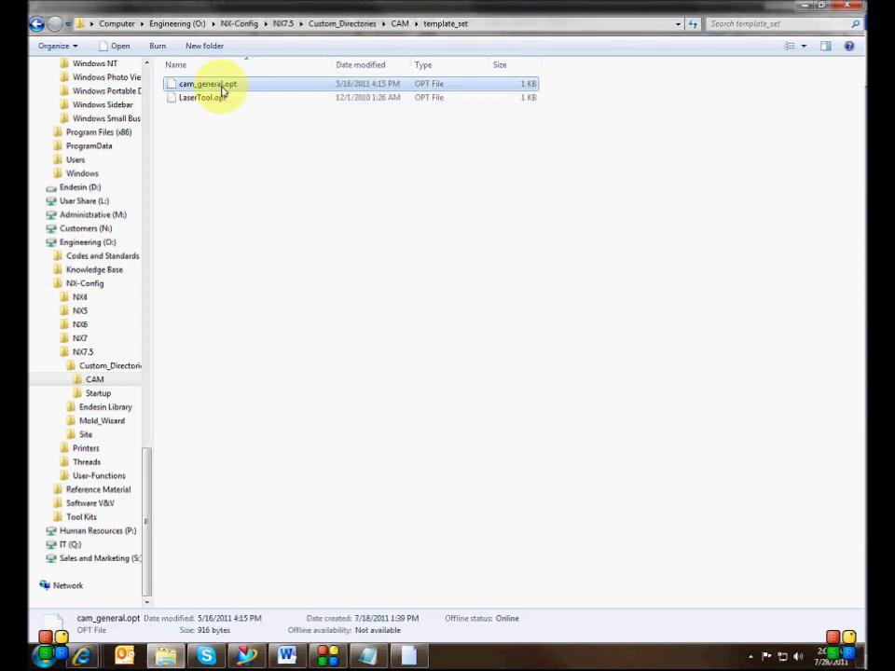
pyautogui.doubleClick(223, 89)
pyautogui.click(337, 362)
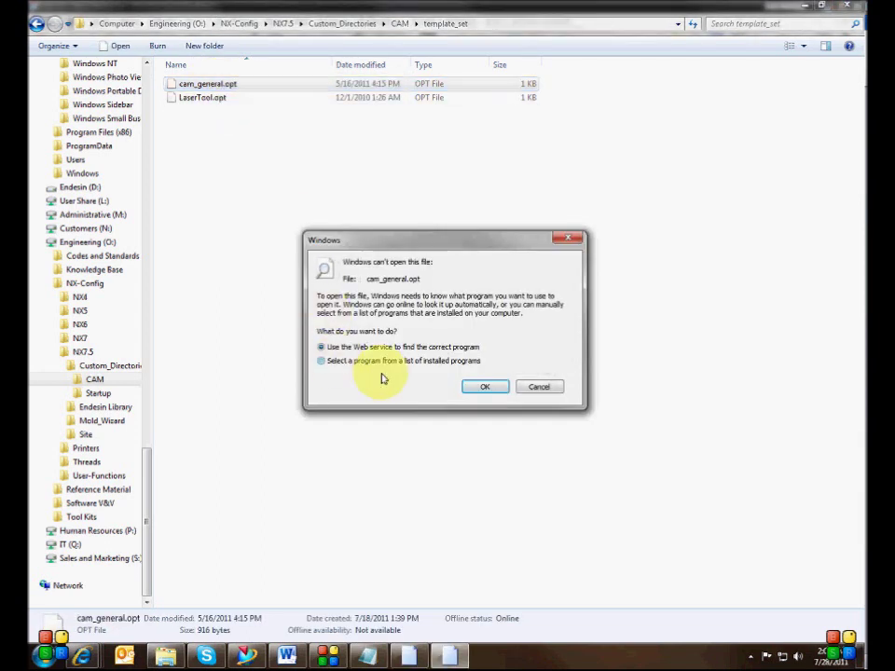
pyautogui.click(481, 391)
pyautogui.click(358, 294)
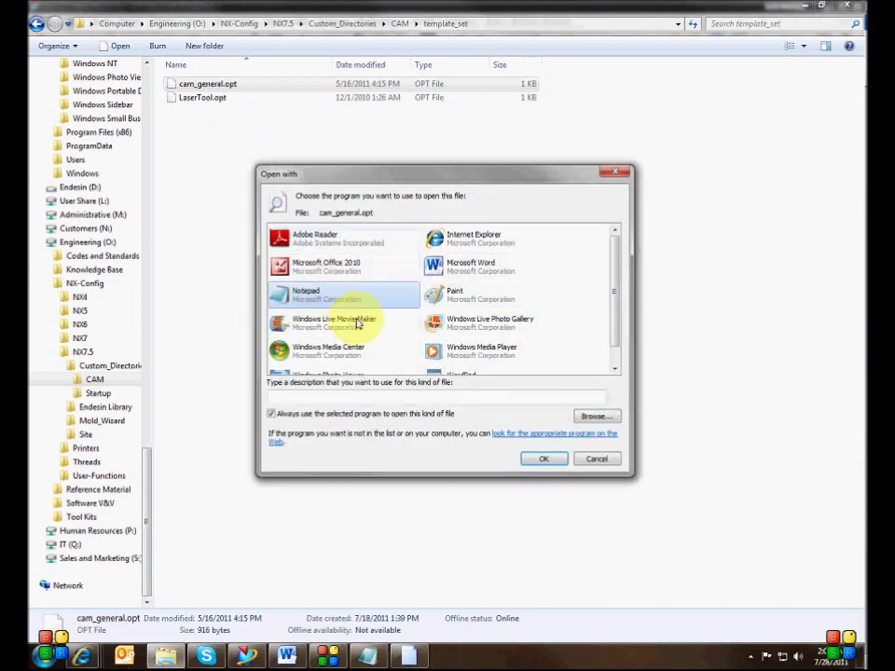
pyautogui.click(546, 460)
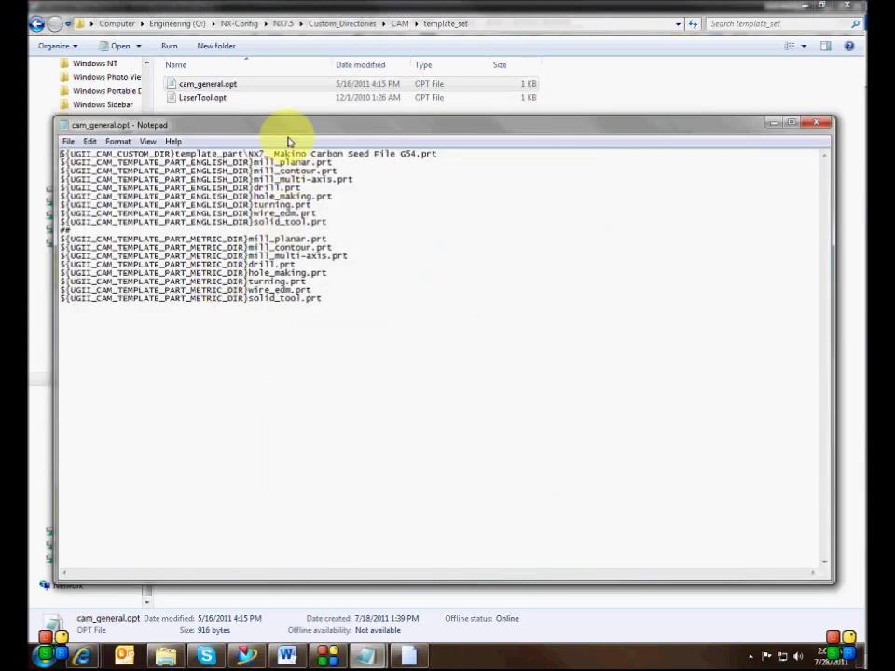
# Step: Examine the custom Makino seed part line and the standard English and metric template lines in cam_general.opt, and close the file
pyautogui.moveTo(292, 117); pyautogui.dragTo(293, 58)
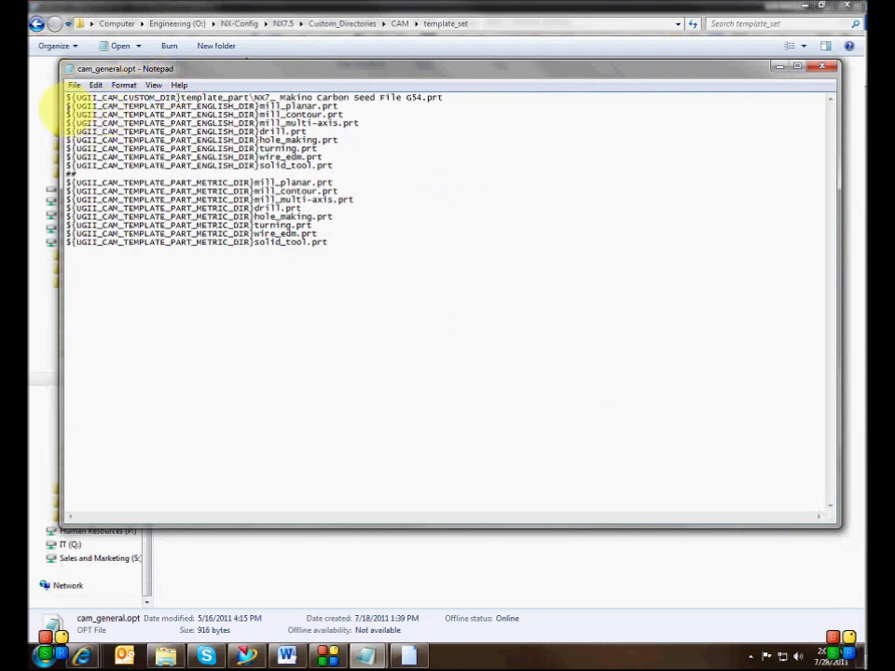
pyautogui.moveTo(69, 97); pyautogui.dragTo(449, 95)
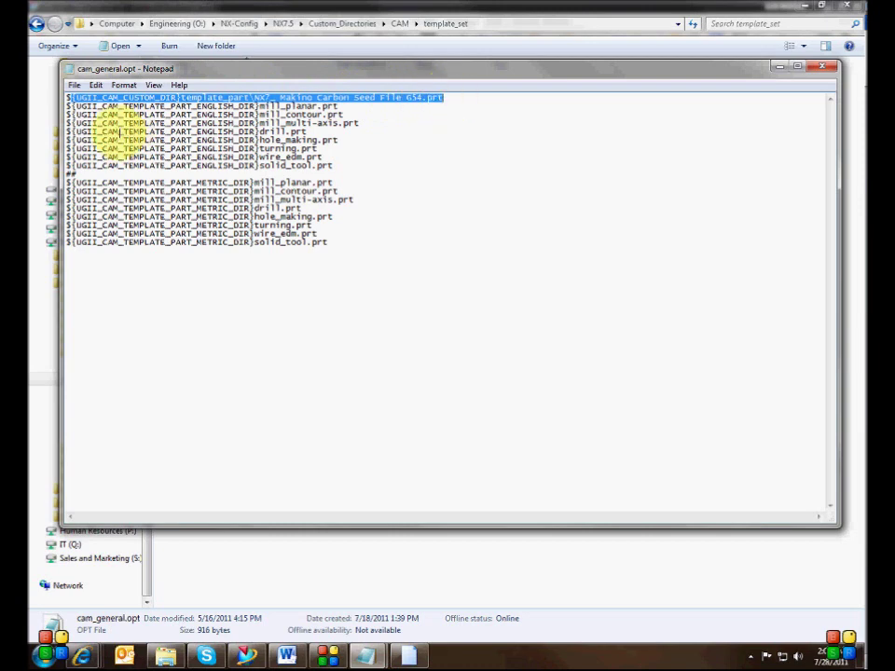
pyautogui.click(101, 122)
pyautogui.moveTo(60, 110); pyautogui.dragTo(382, 241)
pyautogui.click(317, 220)
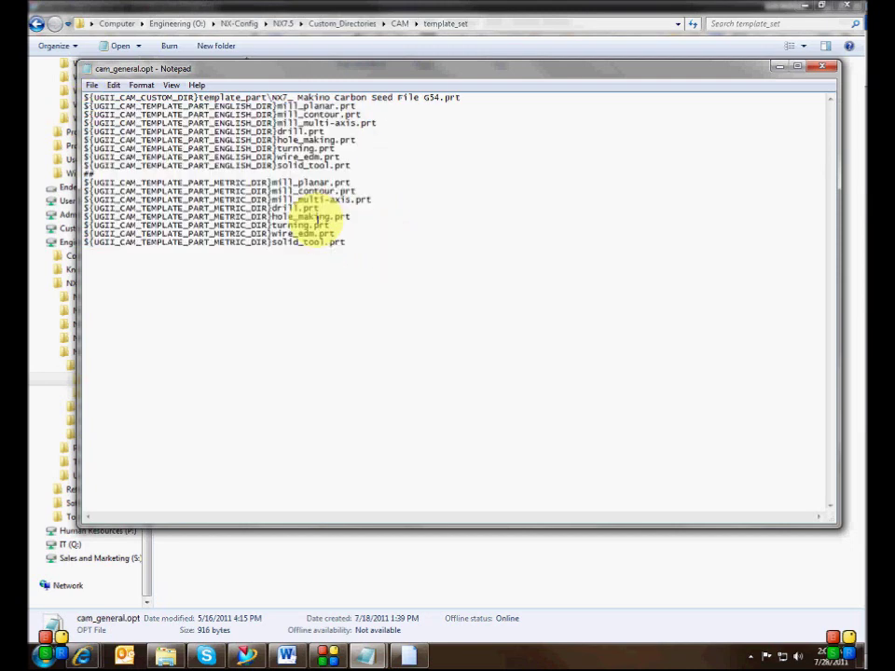
pyautogui.click(821, 66)
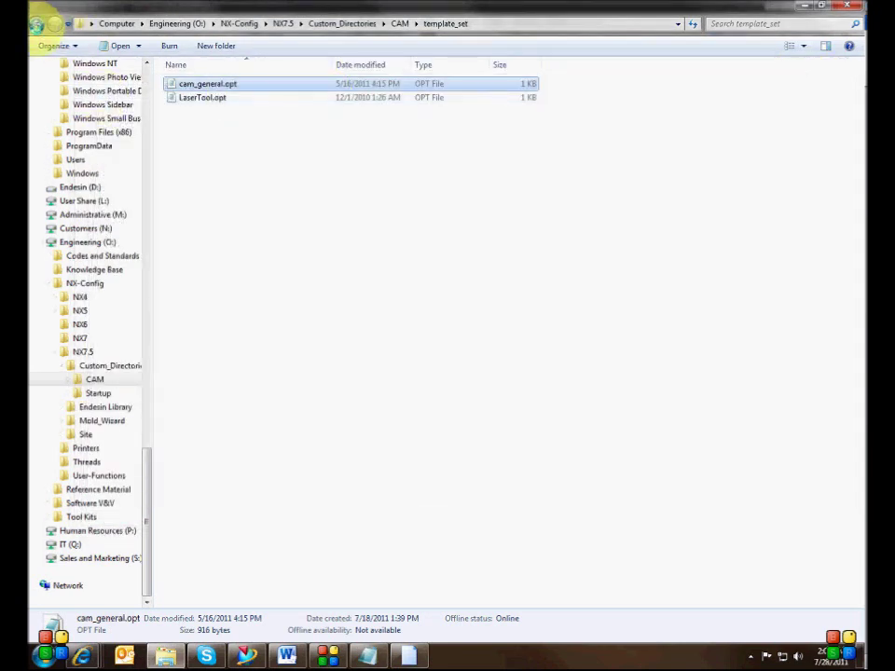
# Step: Look through the template_part folder of the custom CAM directory, and open its postprocessor folder
pyautogui.click(35, 25)
pyautogui.doubleClick(199, 140)
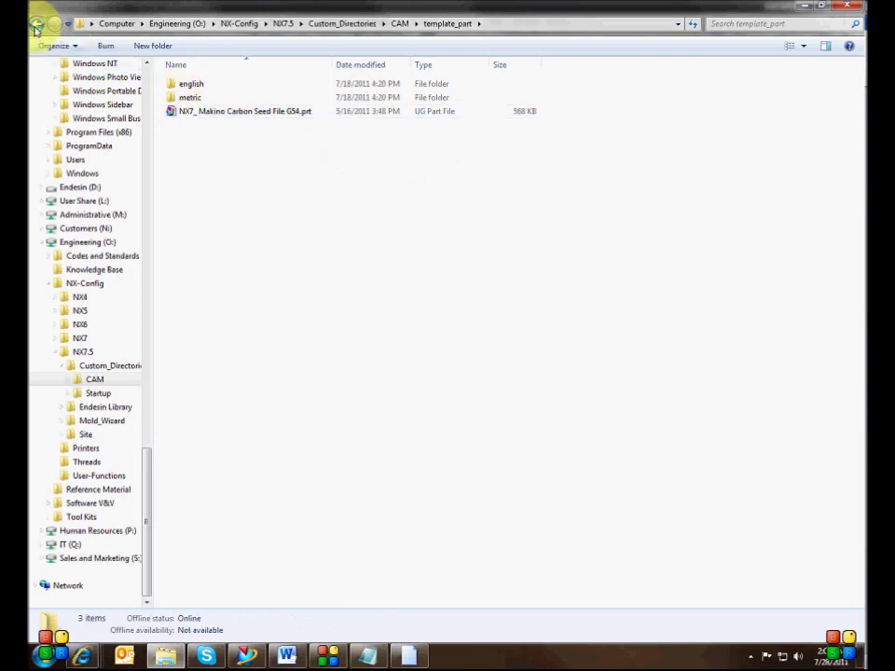
pyautogui.click(35, 26)
pyautogui.doubleClick(200, 98)
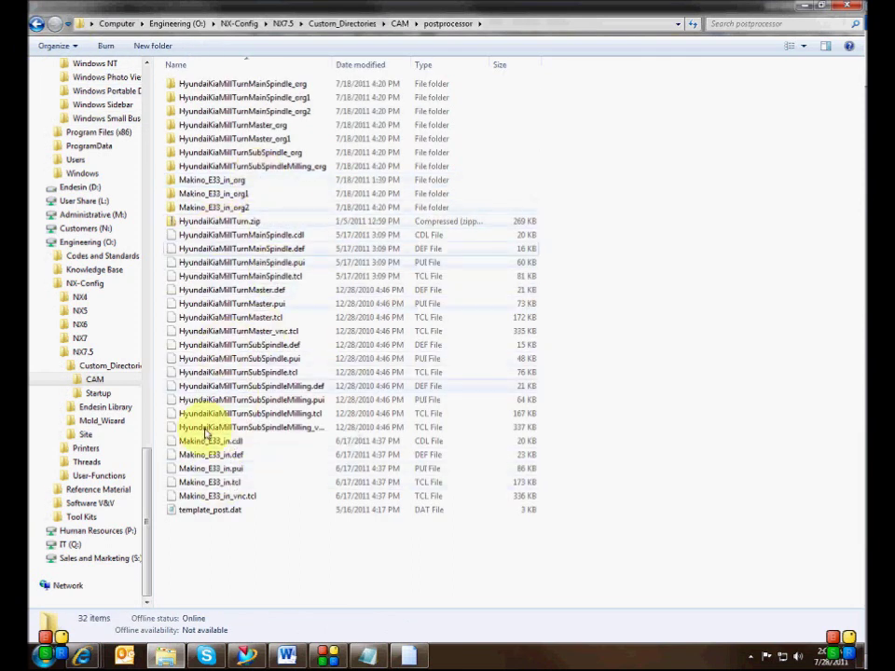
# Step: Open template_post.dat, examine the custom Makino_E33 and HyundaiKiaMillTurn lines and the standard post lines, and close the file
pyautogui.doubleClick(214, 510)
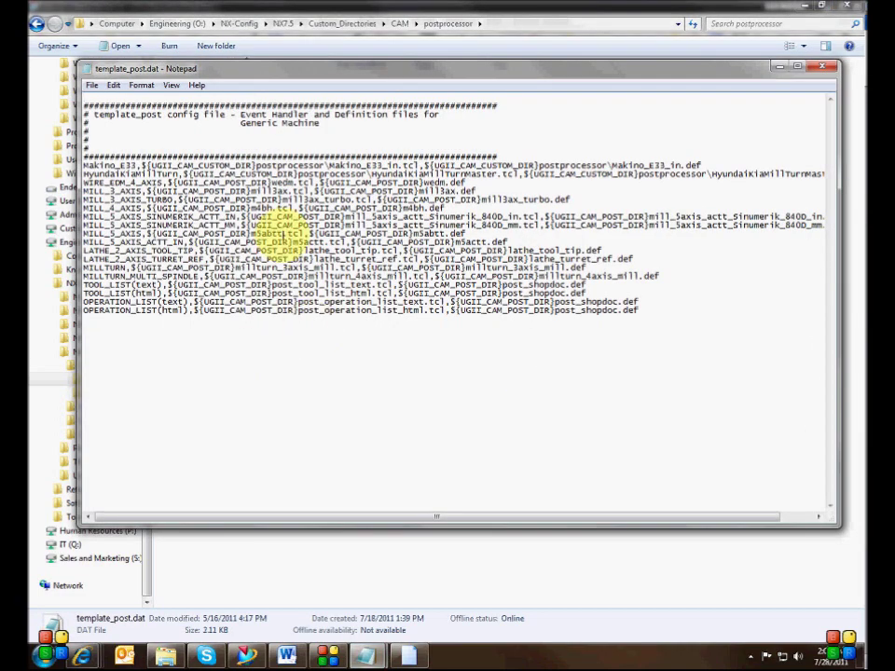
pyautogui.moveTo(84, 165); pyautogui.dragTo(179, 175)
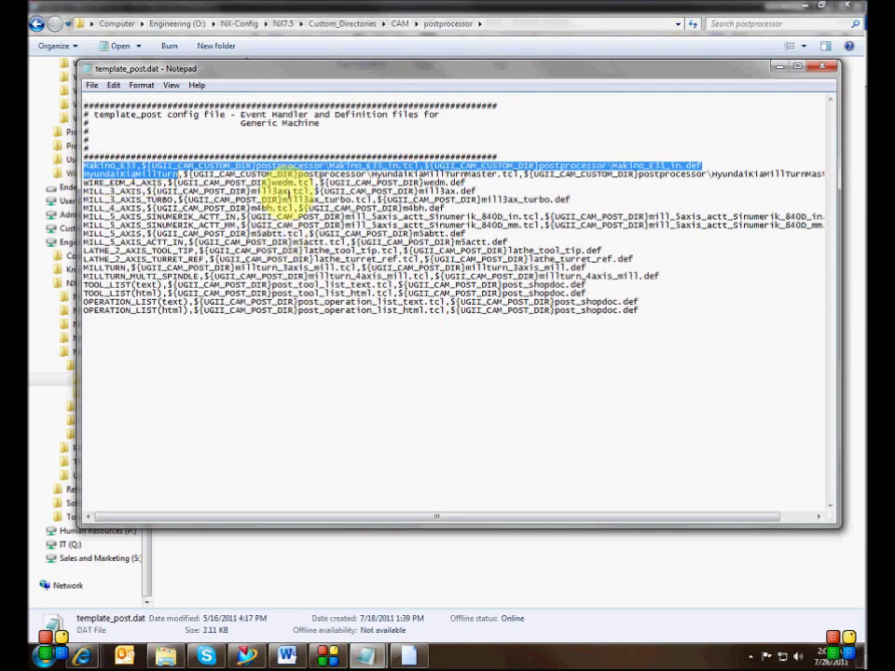
pyautogui.moveTo(289, 187); pyautogui.dragTo(609, 175)
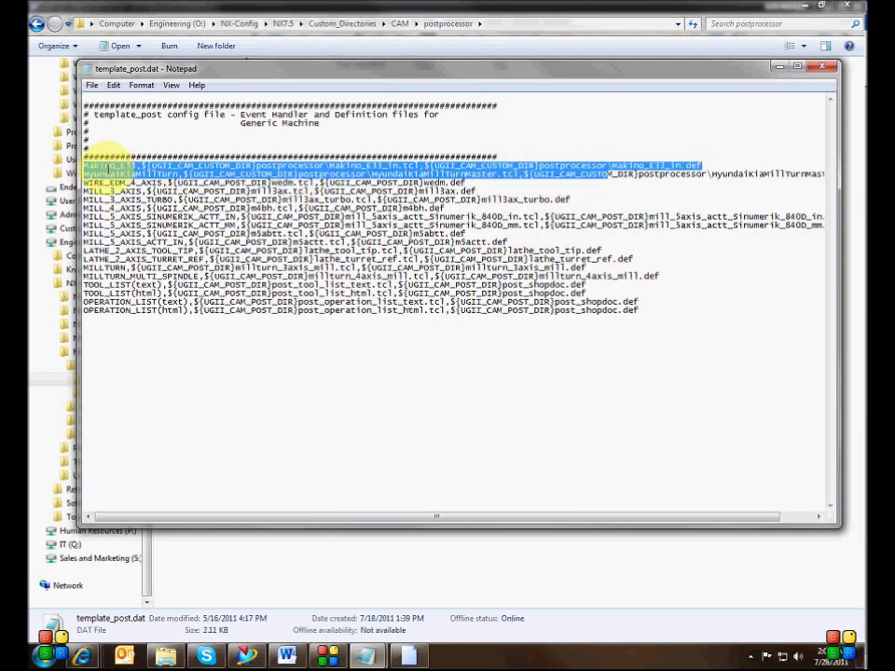
pyautogui.moveTo(84, 181); pyautogui.dragTo(650, 309)
pyautogui.click(360, 229)
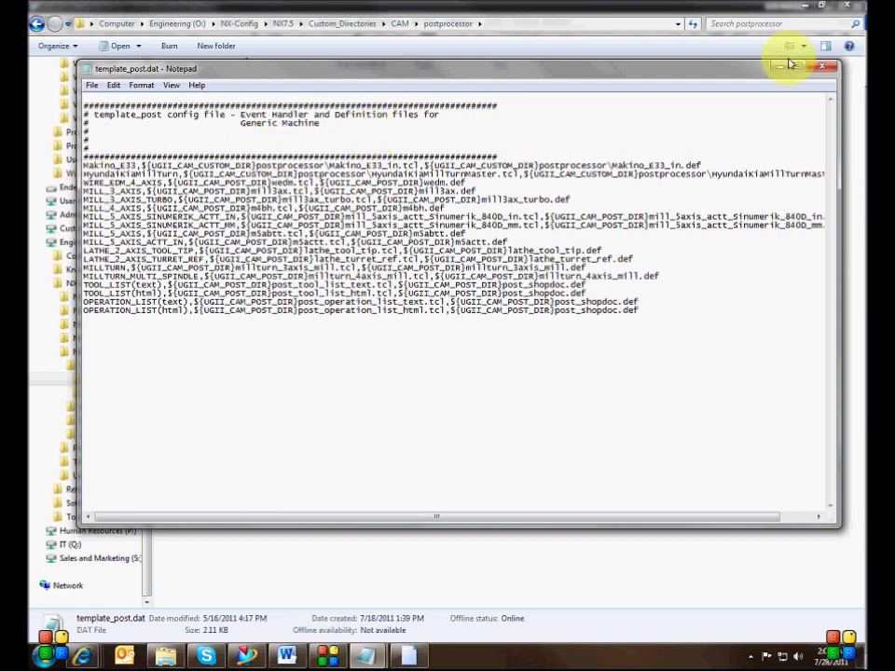
pyautogui.click(822, 66)
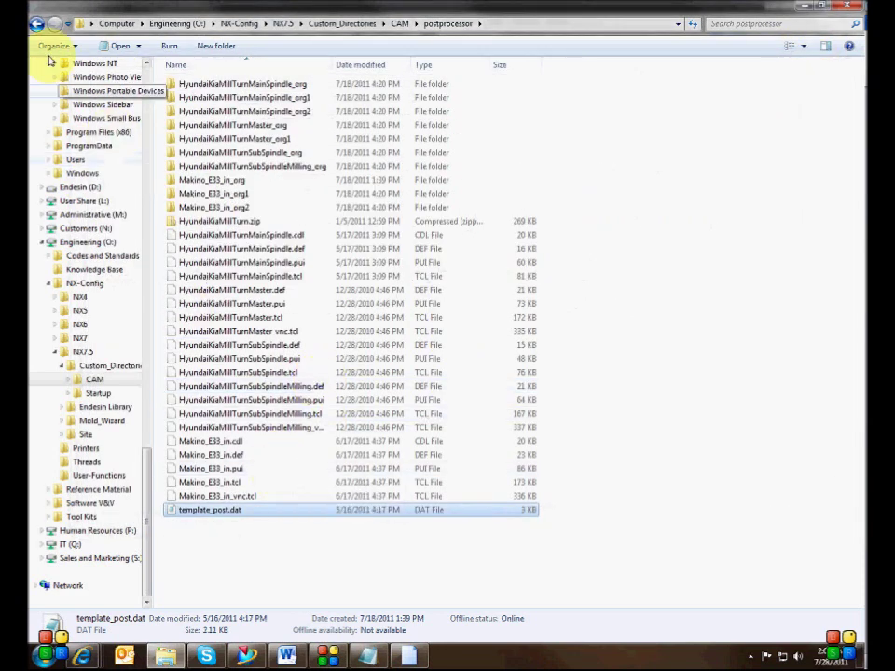
# Step: Browse to MACH\resource\configuration in the local NX 7.5 installation and select the original cam_general.dat
pyautogui.click(36, 24)
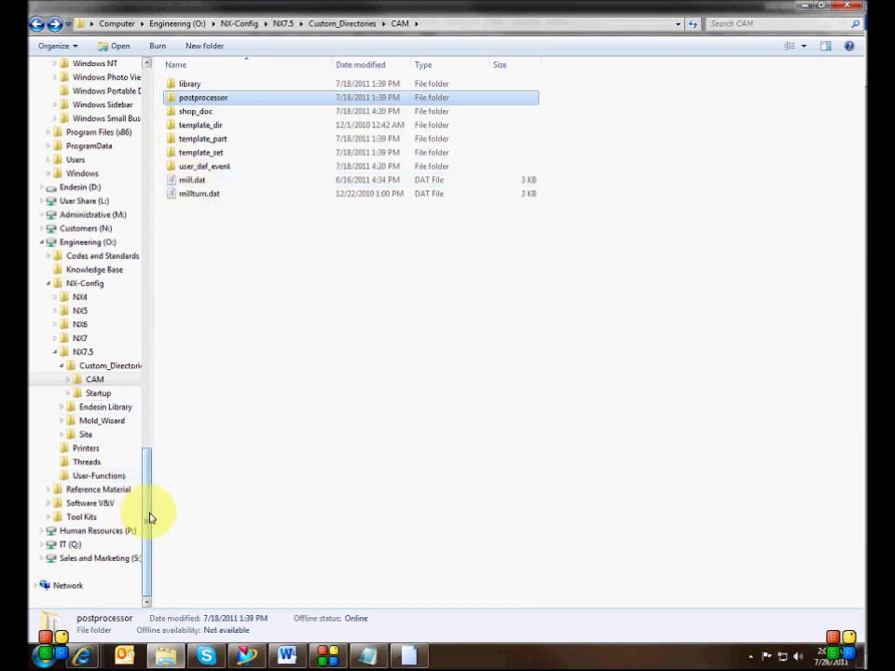
pyautogui.moveTo(148, 515); pyautogui.dragTo(160, 216)
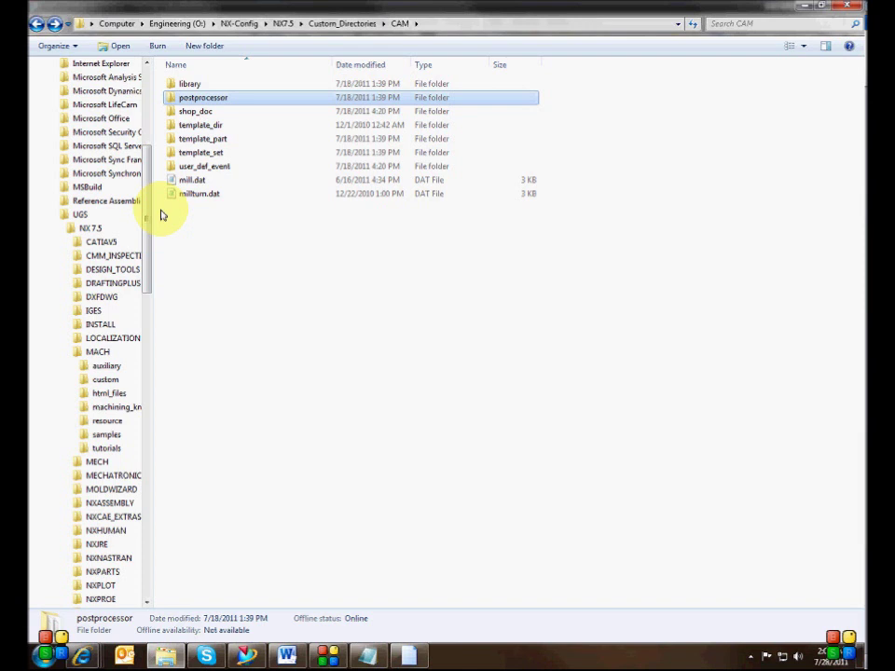
pyautogui.moveTo(161, 215); pyautogui.dragTo(150, 262)
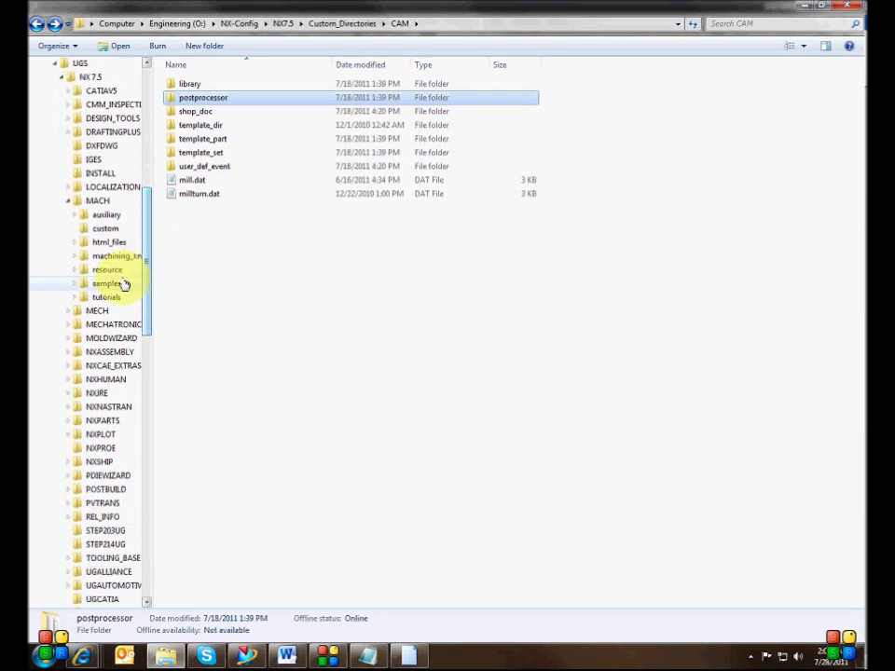
pyautogui.click(120, 271)
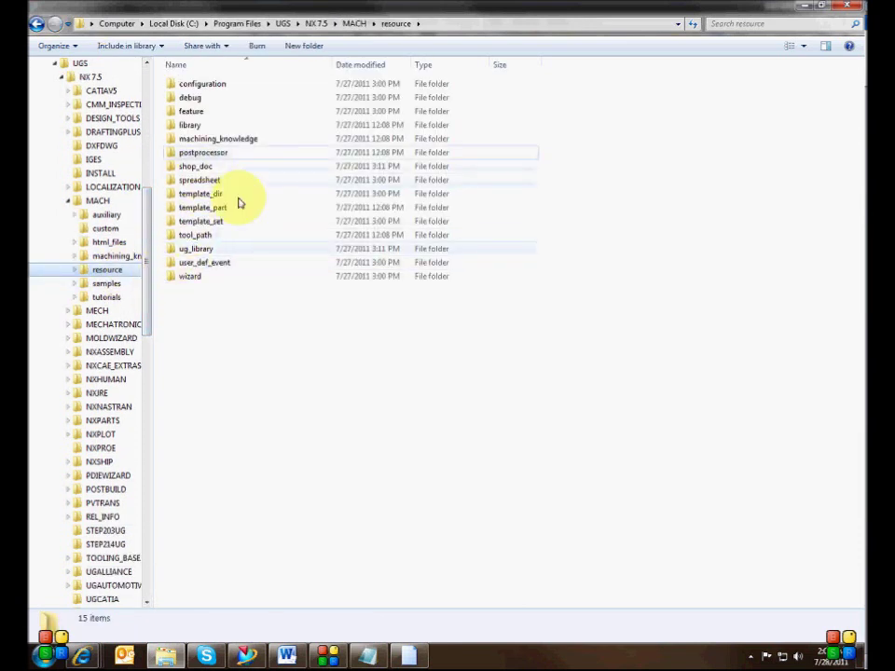
pyautogui.doubleClick(201, 86)
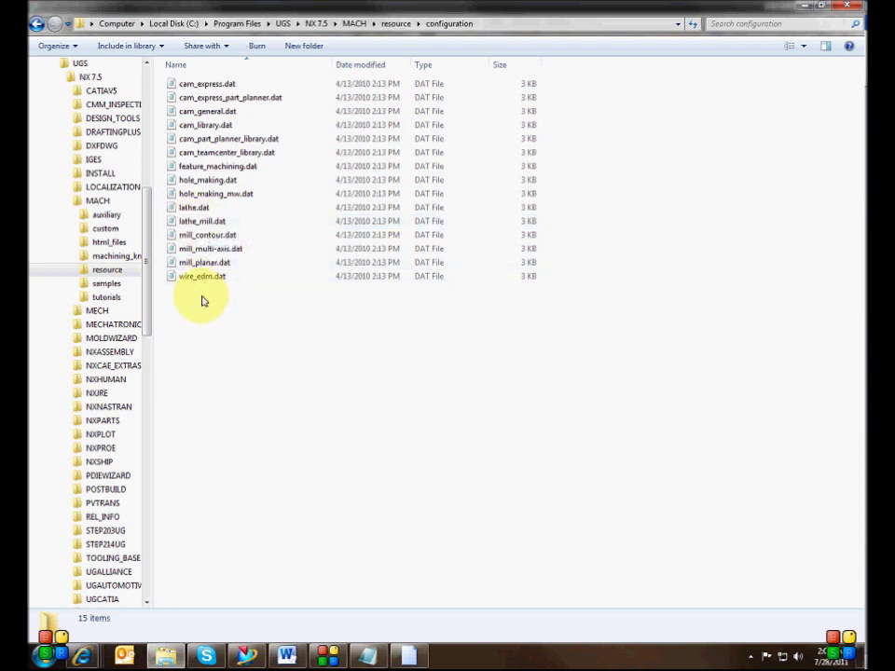
pyautogui.click(192, 115)
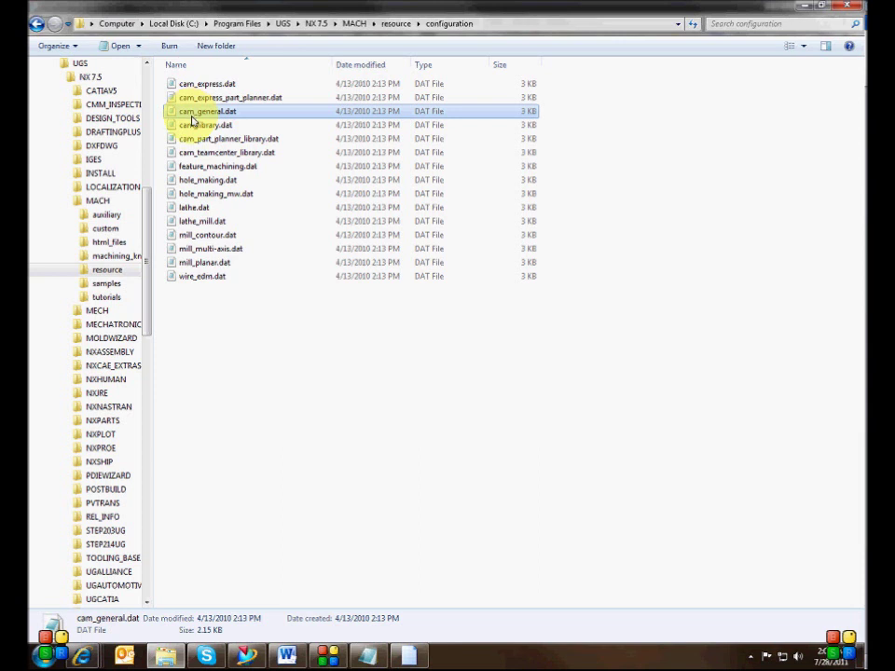
# Step: Reopen mill.dat from the custom CAM folder on the Engineering drive, examine its TEMPLATE_OPERATION line, and close the file
pyautogui.click(71, 201)
pyautogui.moveTo(147, 208); pyautogui.dragTo(148, 471)
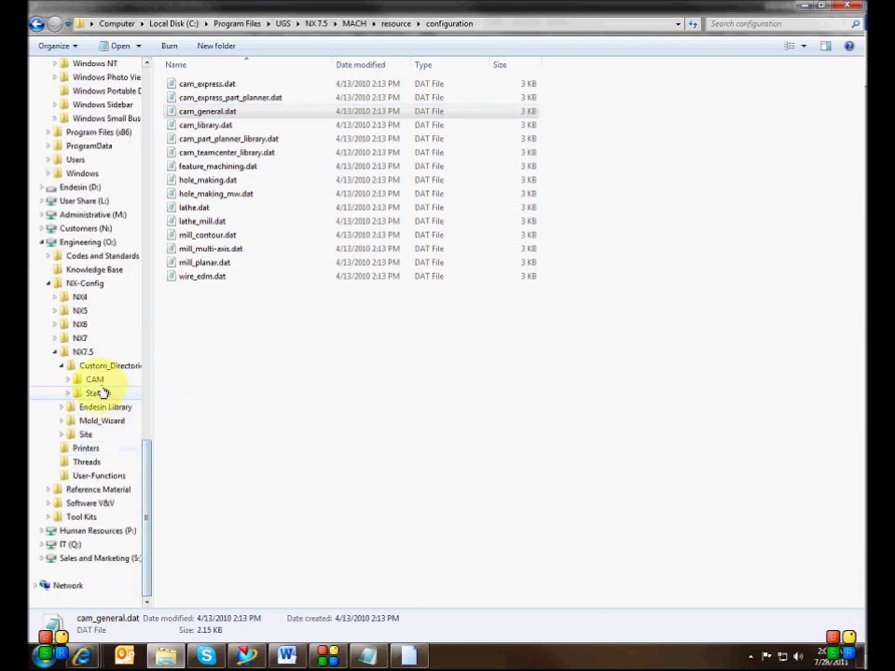
pyautogui.click(96, 380)
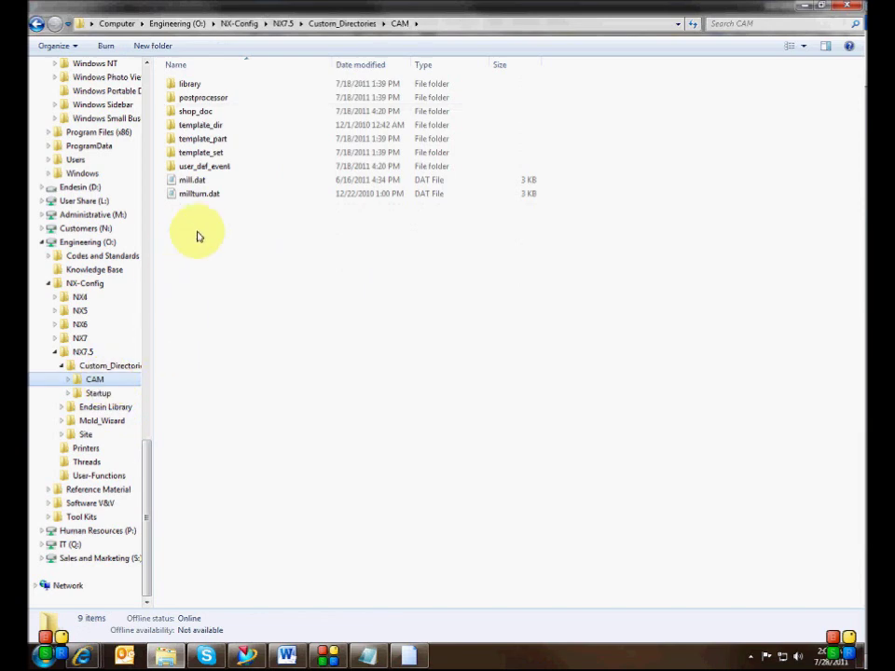
pyautogui.doubleClick(193, 180)
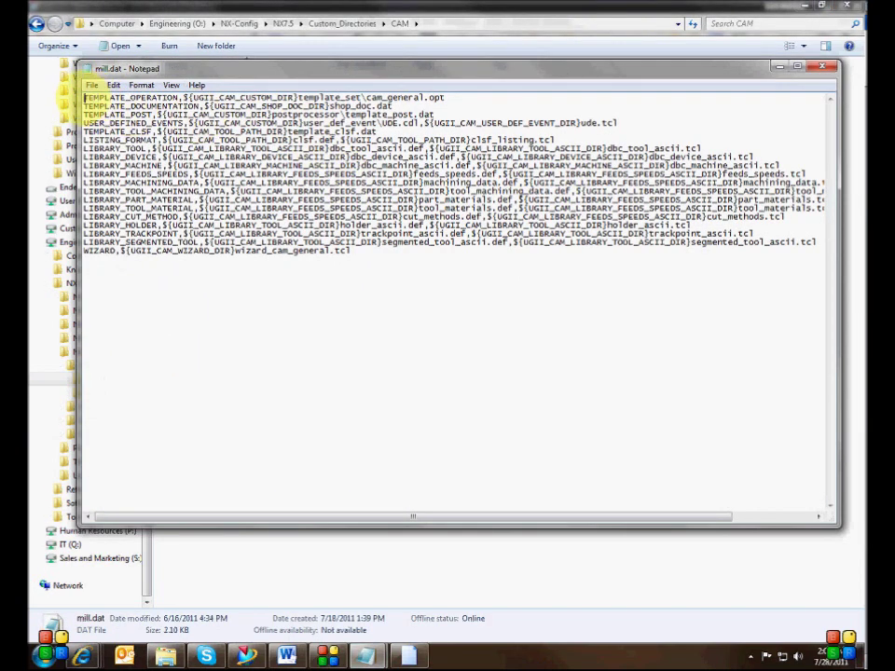
pyautogui.moveTo(84, 97); pyautogui.dragTo(447, 97)
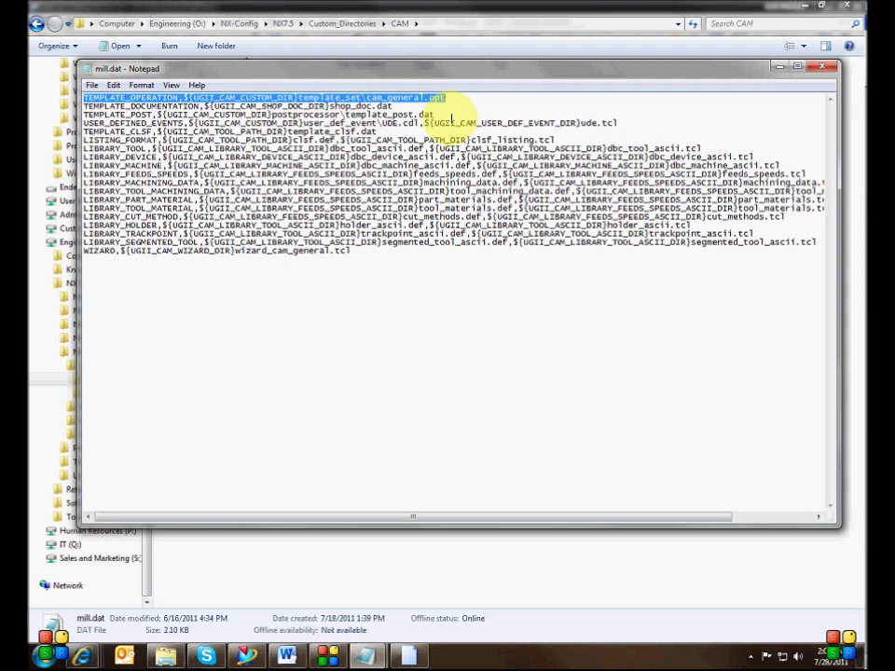
pyautogui.click(824, 66)
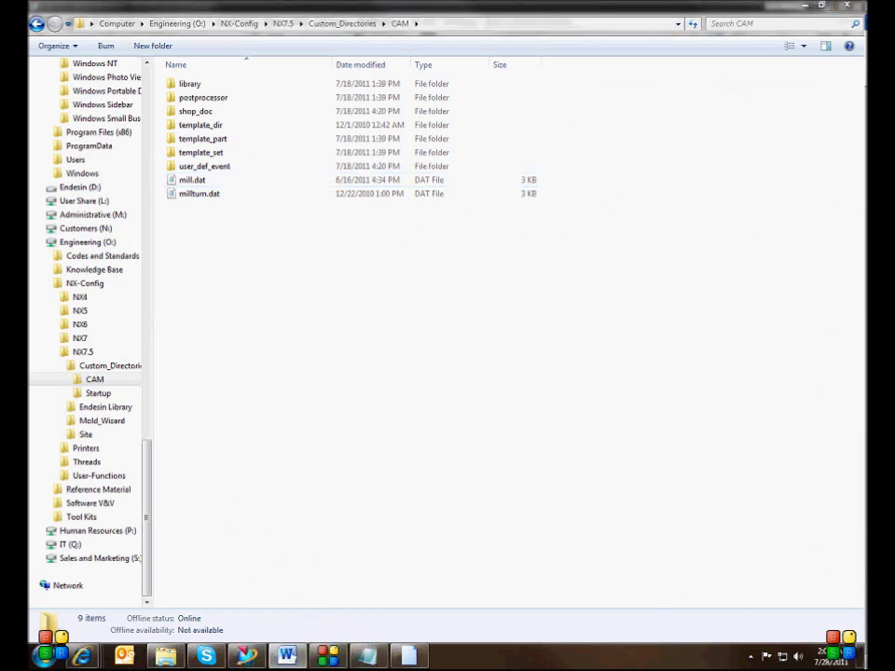
pyautogui.click(399, 388)
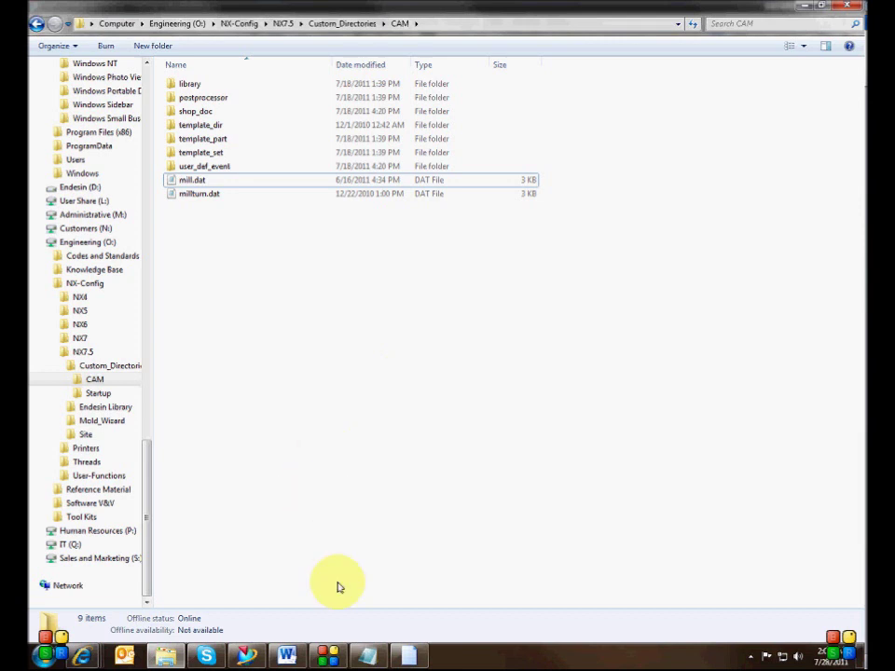
pyautogui.click(326, 655)
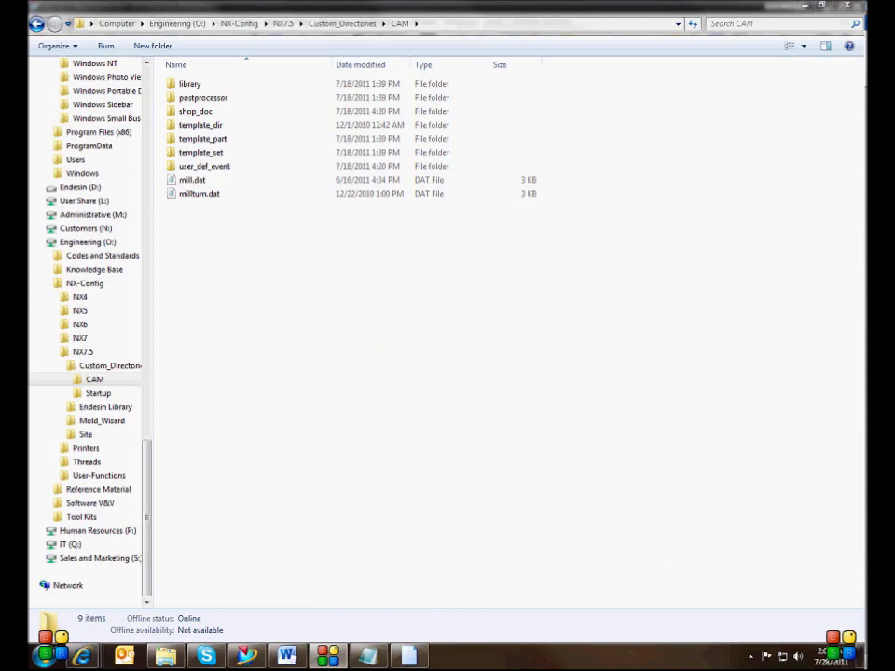